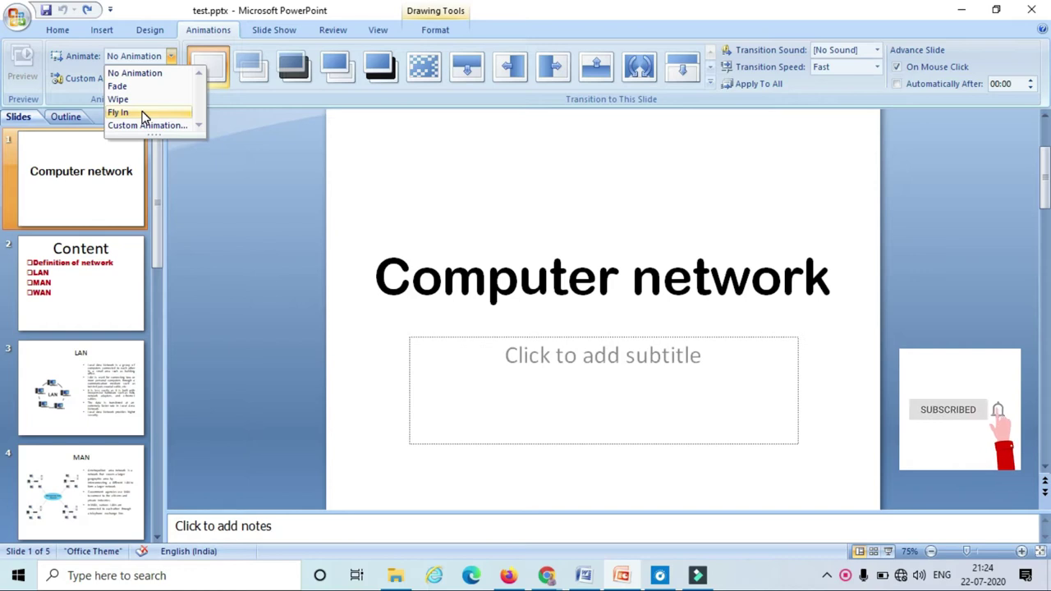
Step: Open the Custom Animation settings for the "Computer network" title on slide 1
{"action": "left_click", "coordinate": [235, 201]}
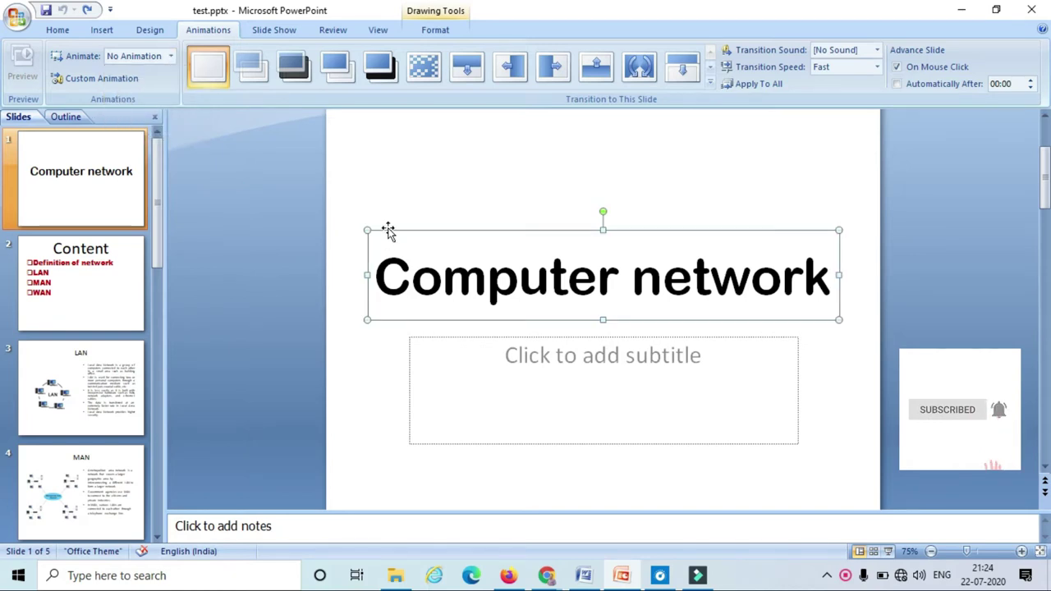
{"action": "left_click", "coordinate": [122, 80]}
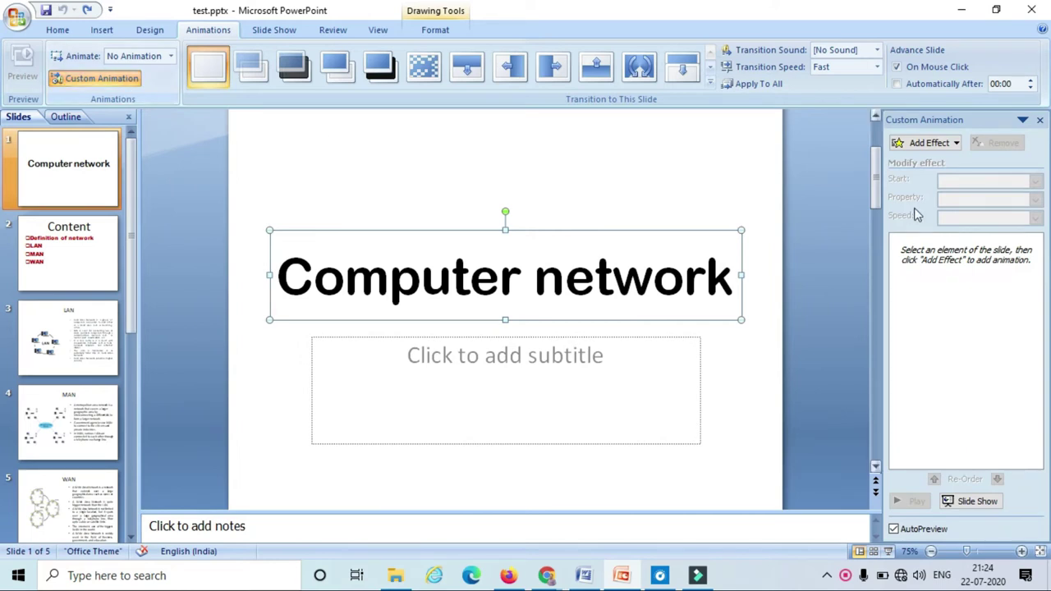
{"action": "left_click", "coordinate": [954, 144]}
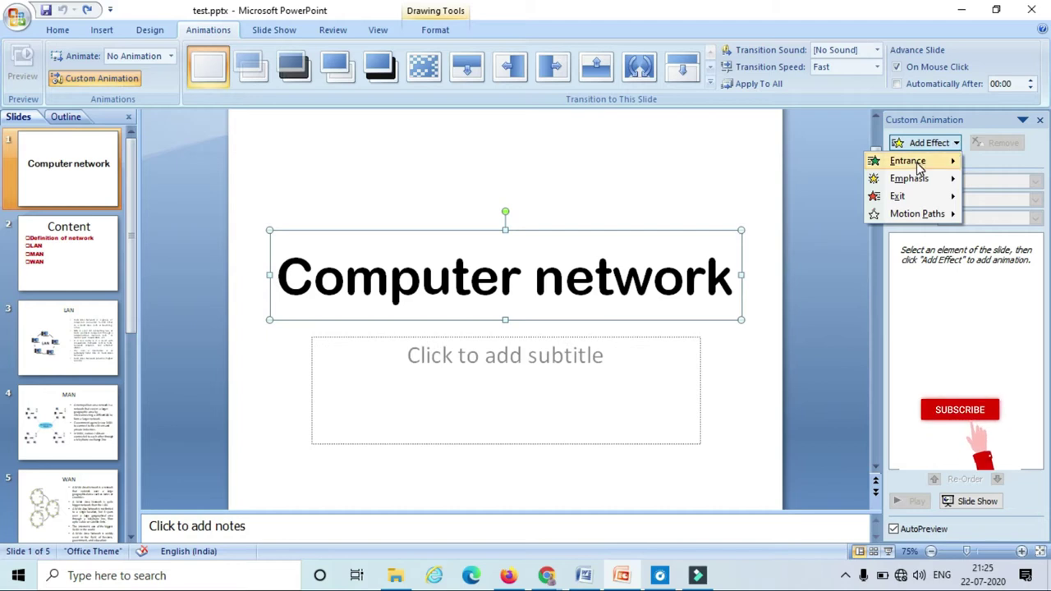
{"action": "mouse_move", "coordinate": [916, 164]}
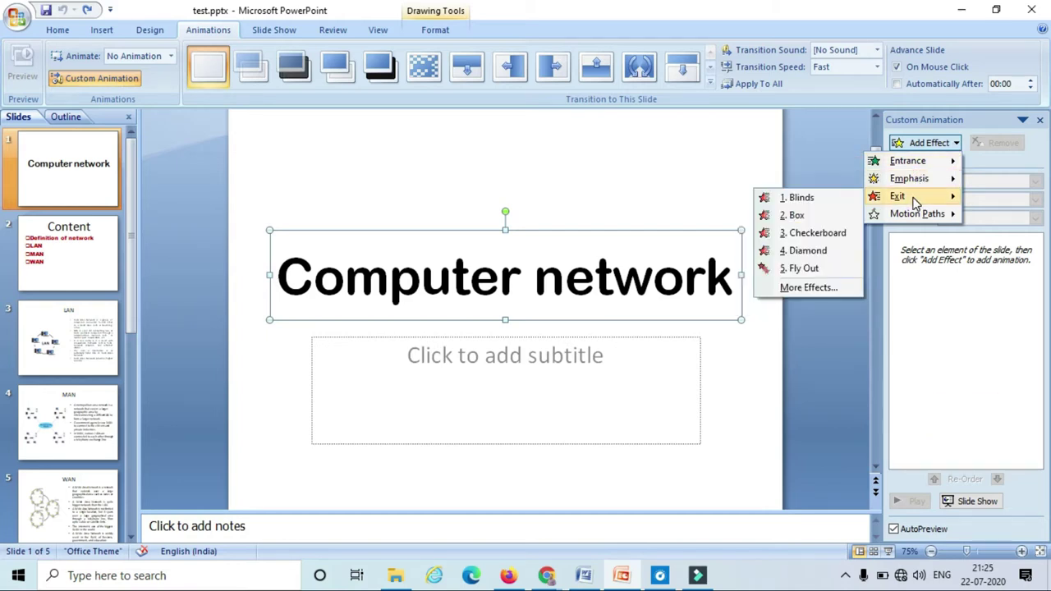
{"action": "left_click", "coordinate": [832, 169]}
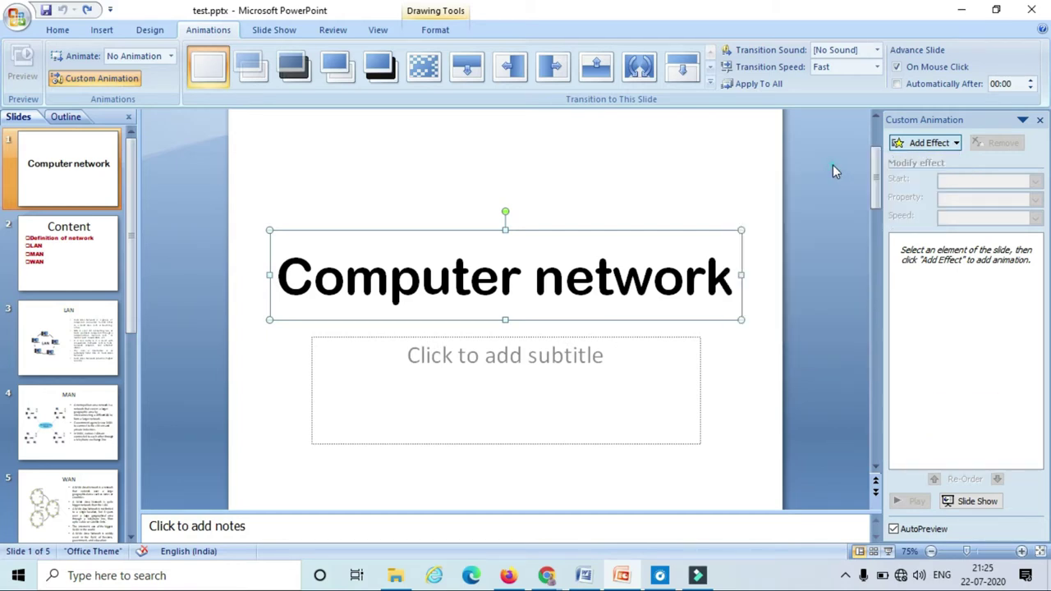
{"action": "left_click", "coordinate": [803, 182]}
Step: Preview the Appear and Fly In entrance effects on the "Computer network" title and apply Fly In
{"action": "left_click", "coordinate": [697, 261]}
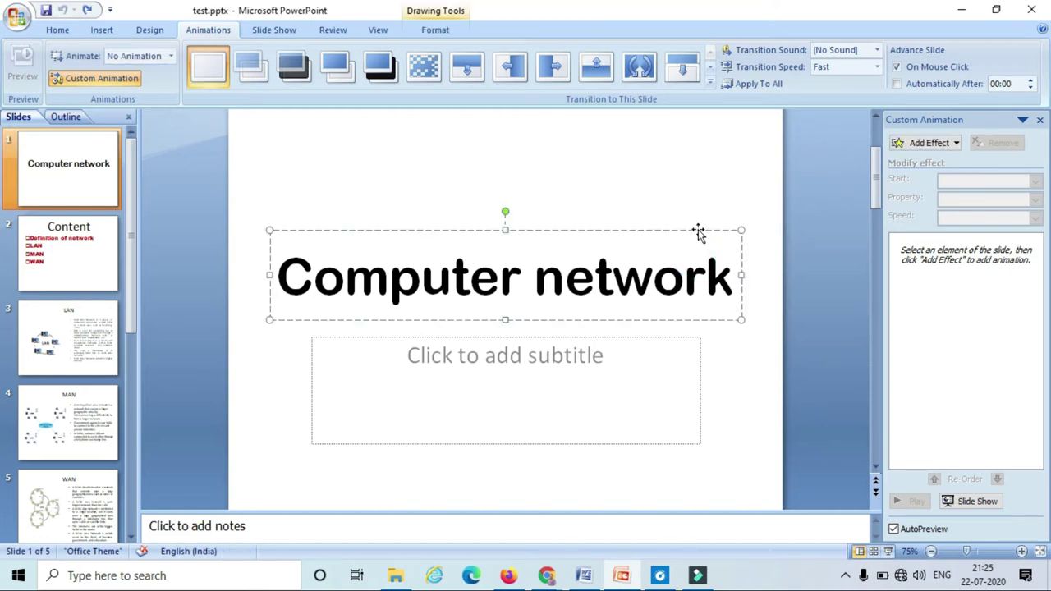
{"action": "left_click", "coordinate": [697, 231]}
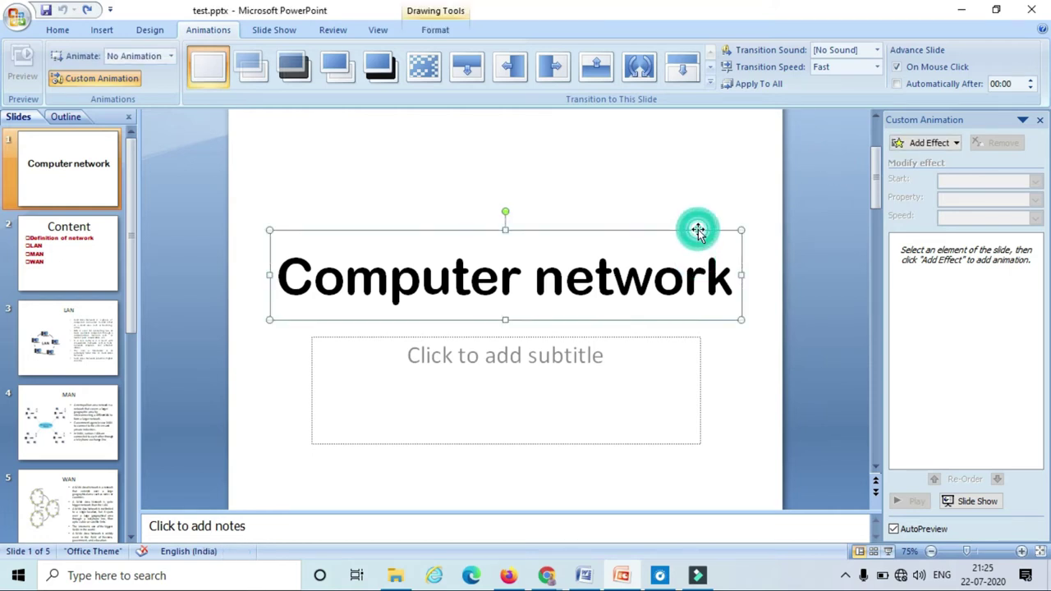
{"action": "left_click", "coordinate": [949, 144]}
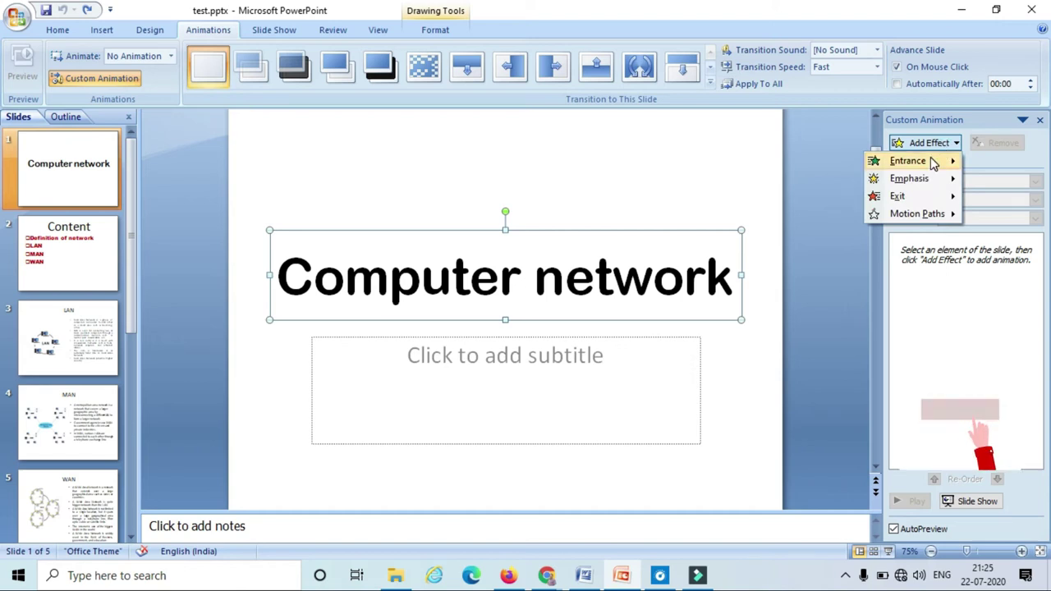
{"action": "mouse_move", "coordinate": [930, 157]}
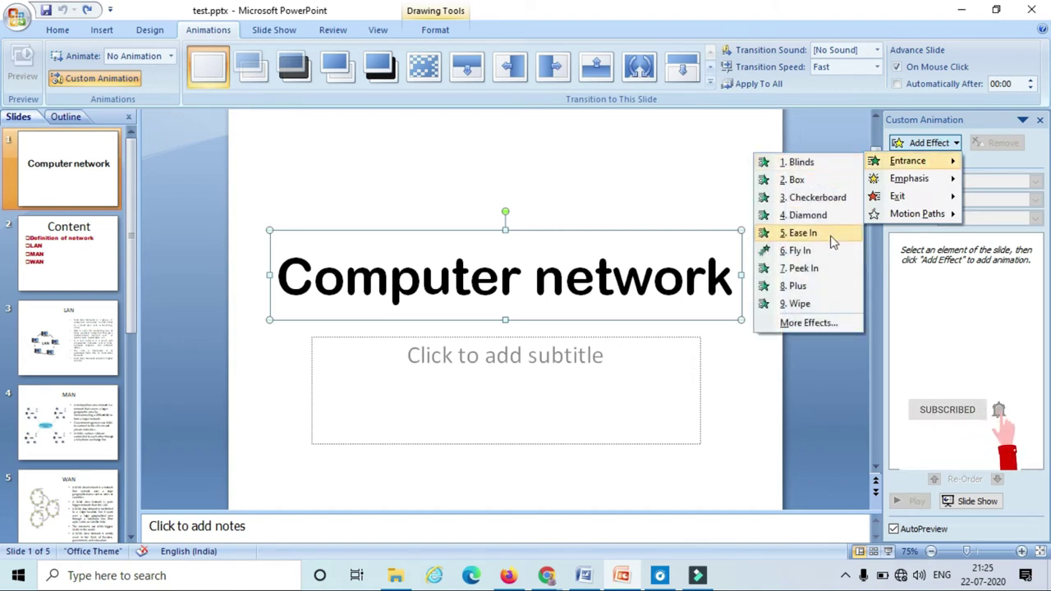
{"action": "left_click", "coordinate": [825, 321]}
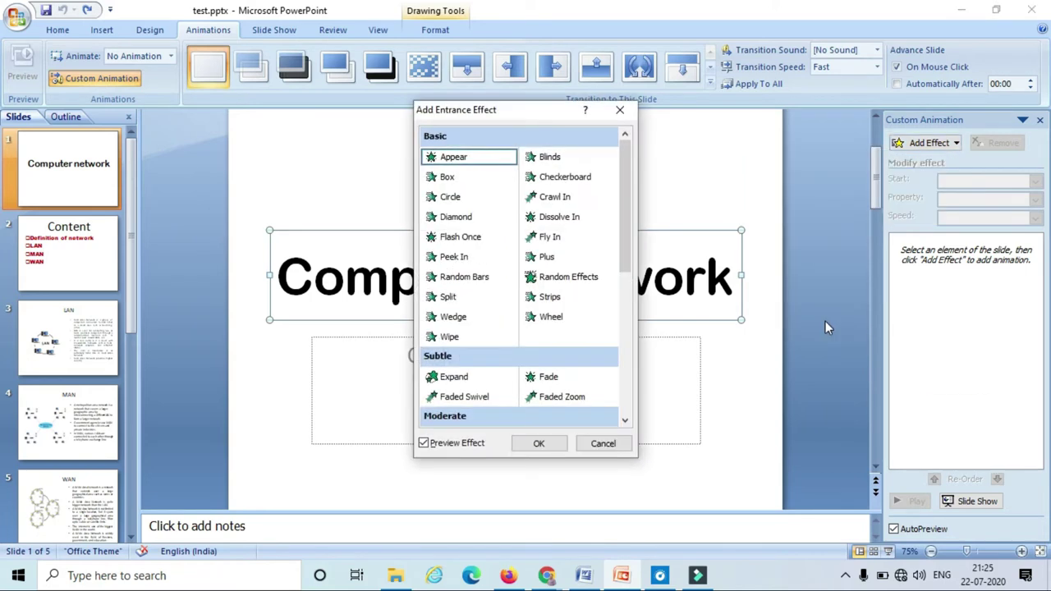
{"action": "left_click_drag", "start_coordinate": [537, 118], "coordinate": [917, 128]}
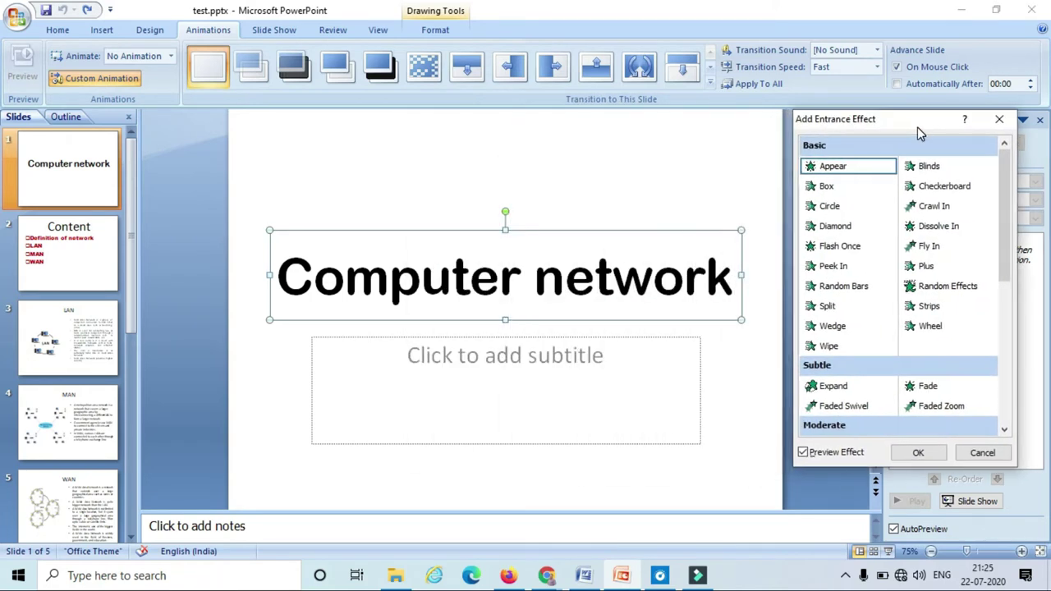
{"action": "left_click", "coordinate": [829, 170]}
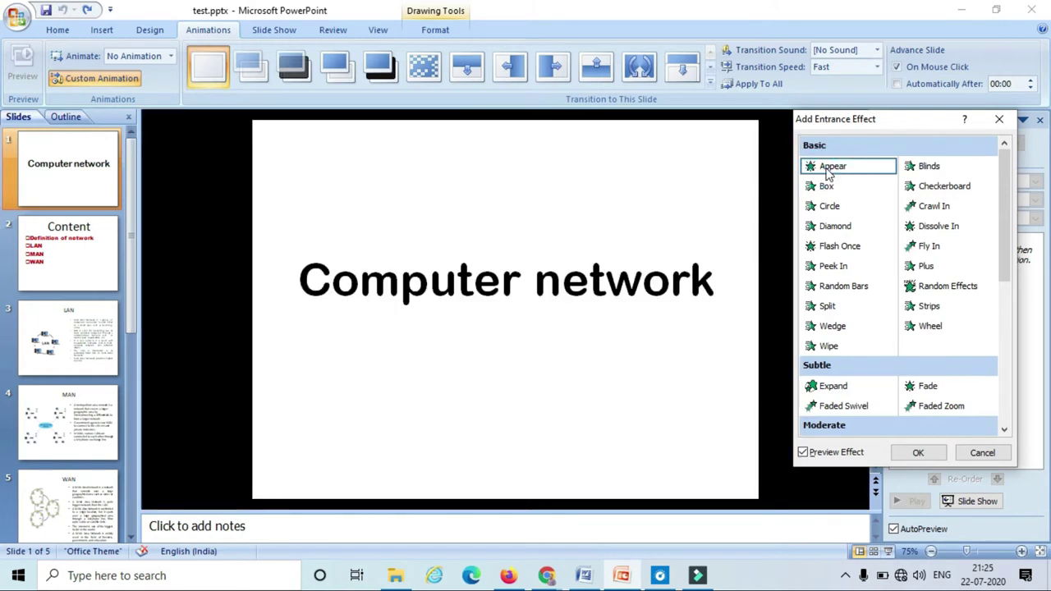
{"action": "left_click", "coordinate": [929, 247]}
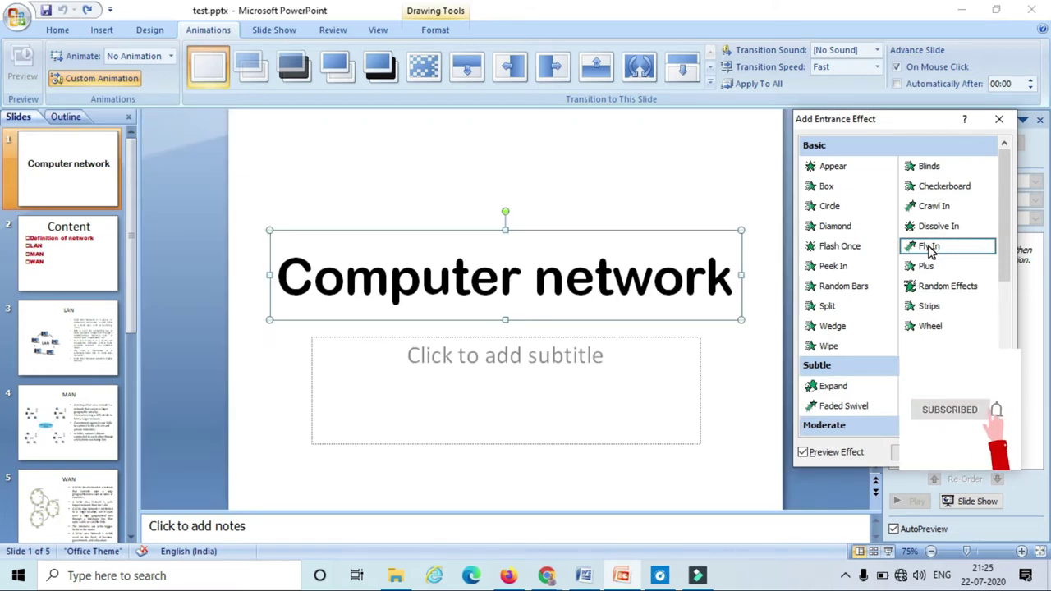
{"action": "mouse_move", "coordinate": [1006, 236]}
{"action": "left_mouse_down"}
{"action": "mouse_move", "coordinate": [1007, 376]}
{"action": "mouse_move", "coordinate": [1015, 242]}
{"action": "left_mouse_up"}
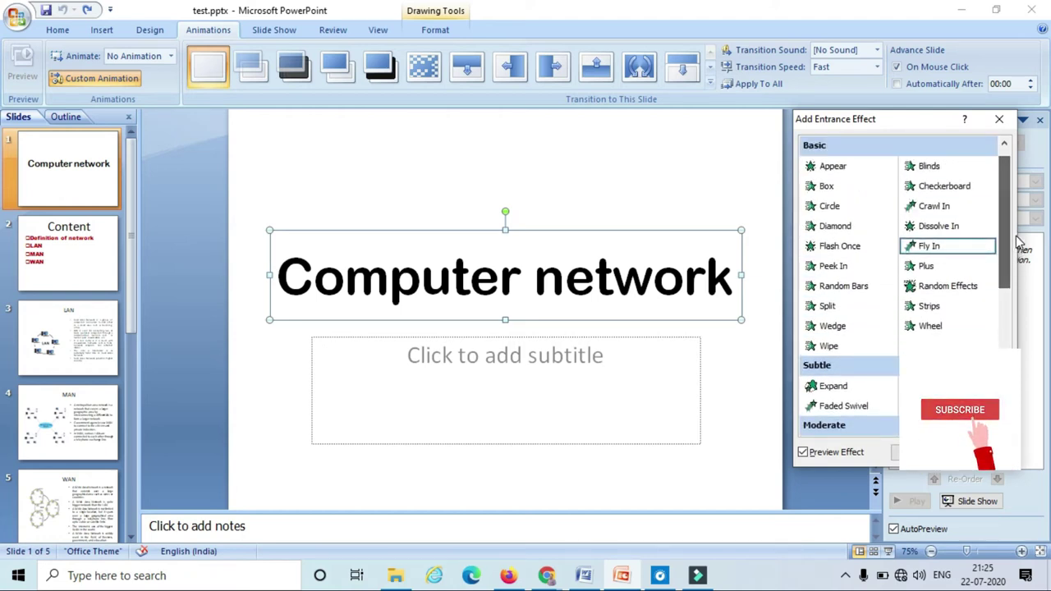
{"action": "left_click", "coordinate": [932, 246]}
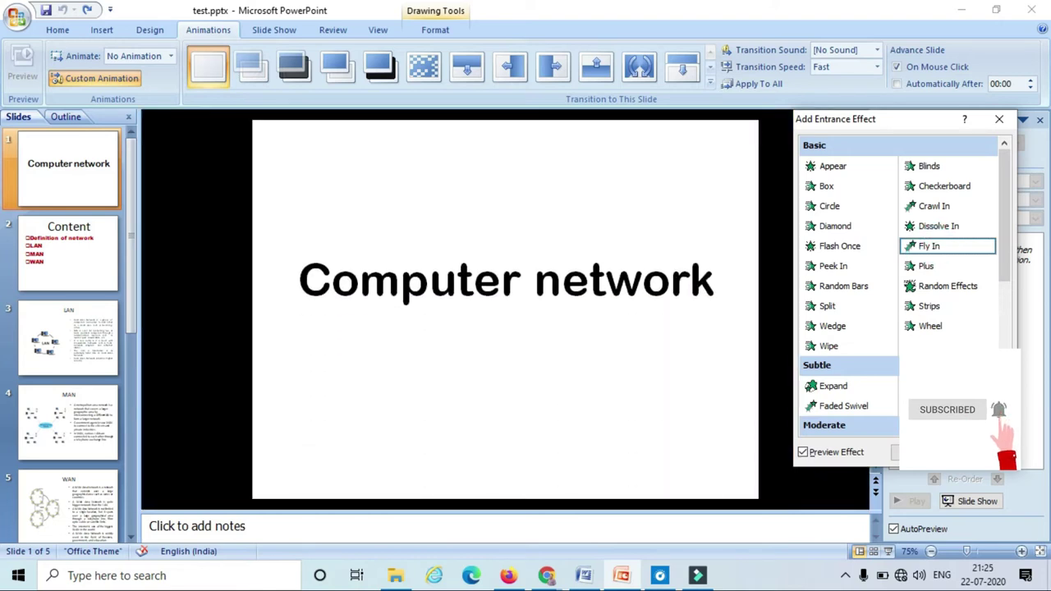
{"action": "key", "text": "Return"}
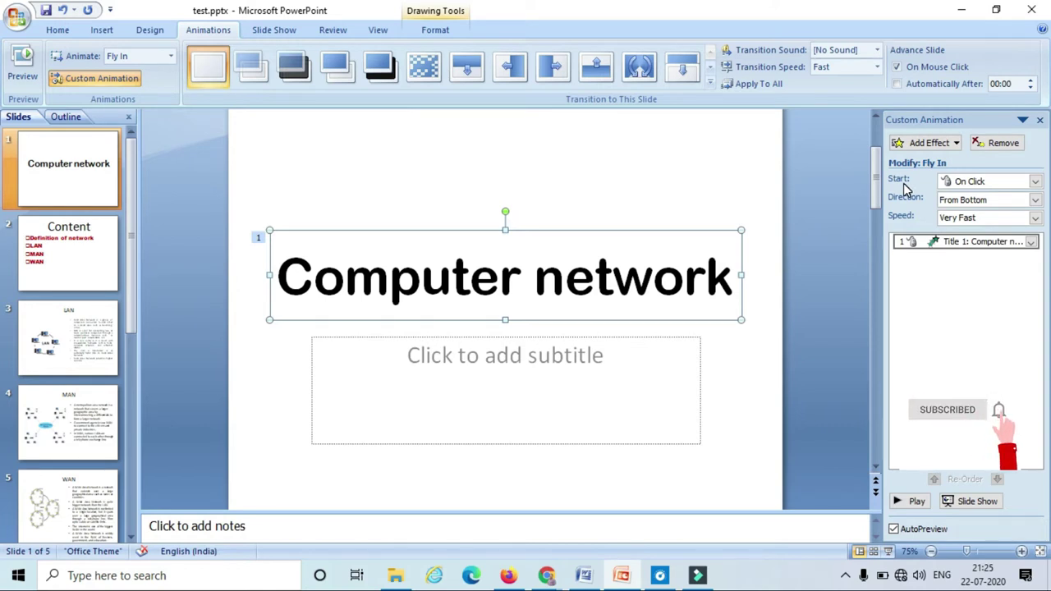
Step: Set the title's Fly In effect to start On Click, try the From Left direction, and settle on From Right
{"action": "left_click", "coordinate": [1035, 182]}
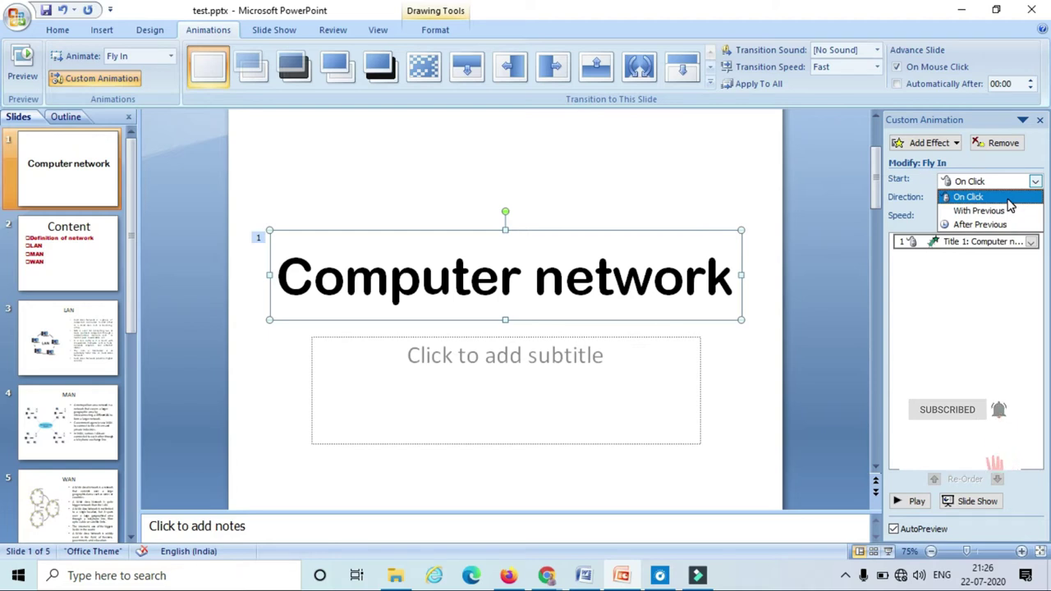
{"action": "left_click", "coordinate": [1008, 200]}
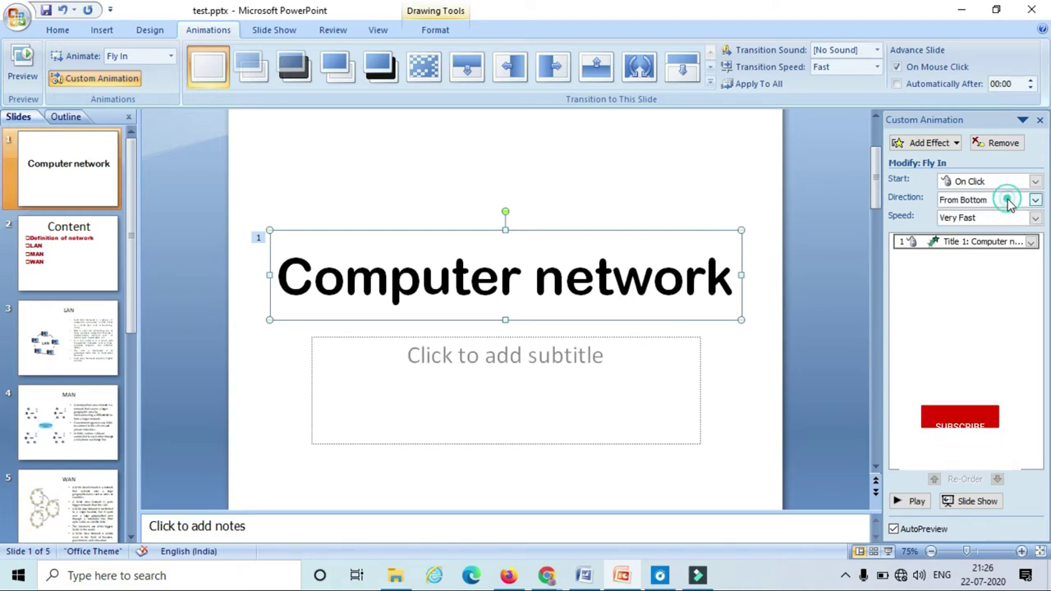
{"action": "left_click", "coordinate": [1010, 202]}
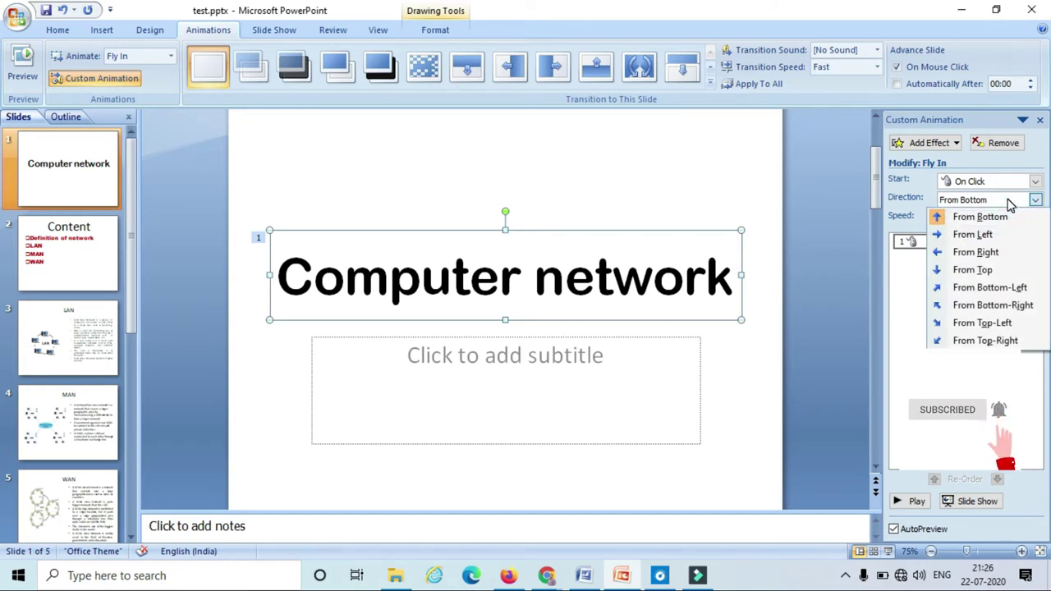
{"action": "left_click", "coordinate": [988, 220]}
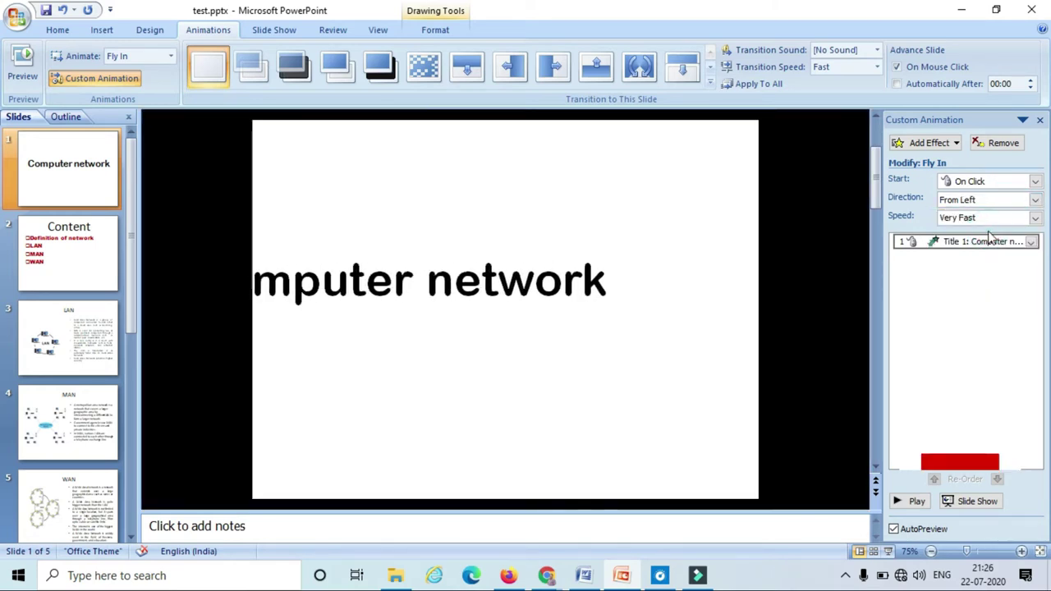
{"action": "left_click", "coordinate": [982, 201]}
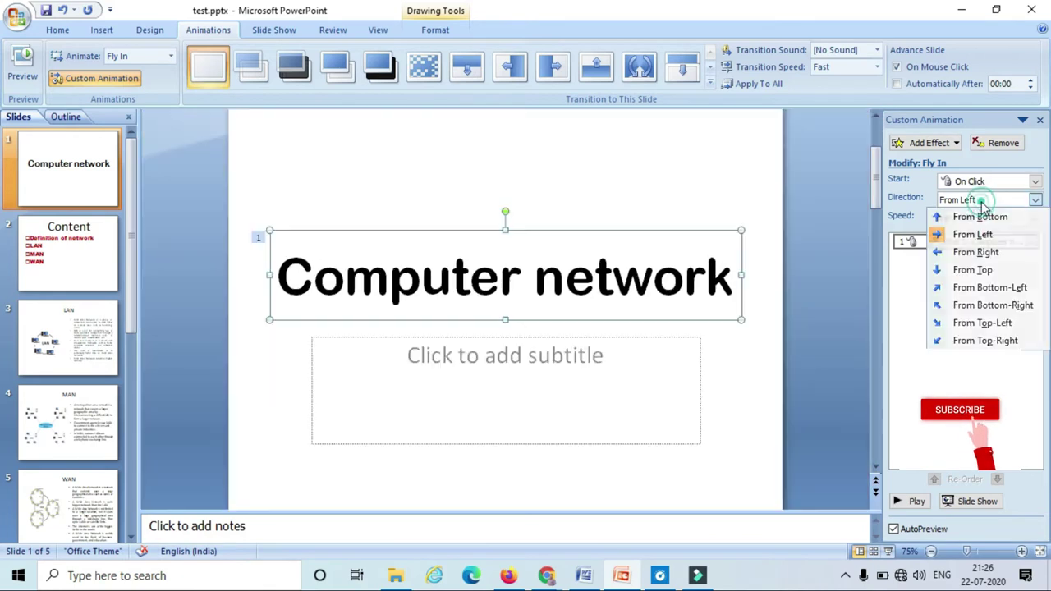
{"action": "left_click", "coordinate": [982, 252]}
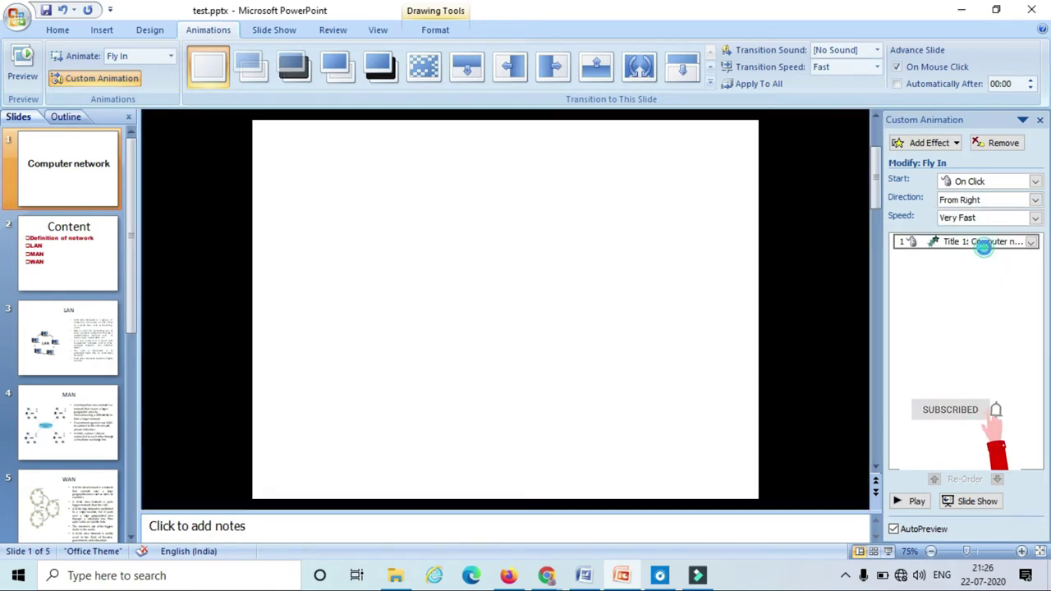
{"action": "left_click", "coordinate": [992, 201]}
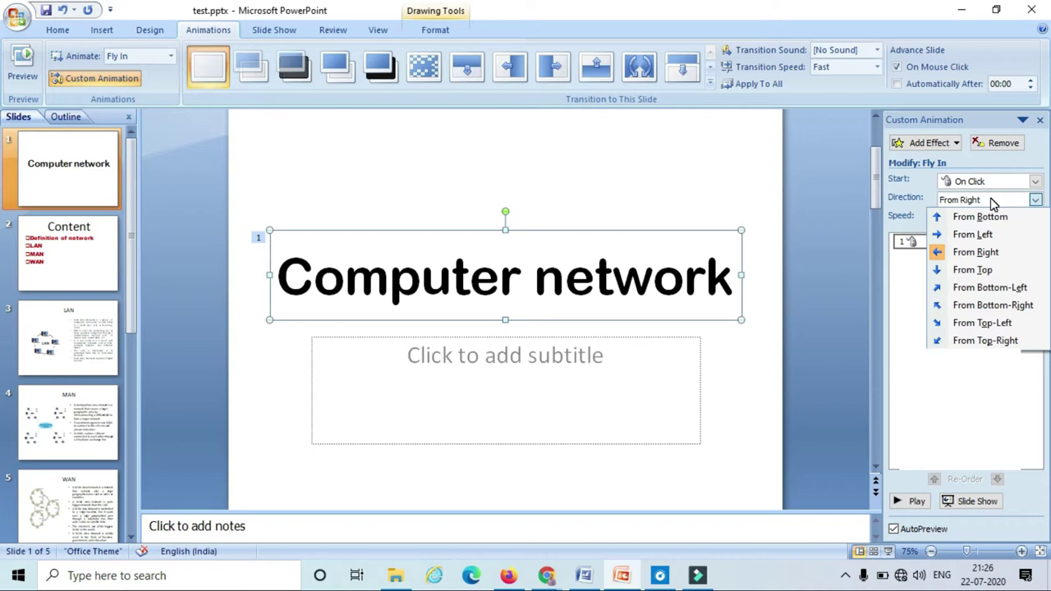
{"action": "left_click", "coordinate": [975, 252]}
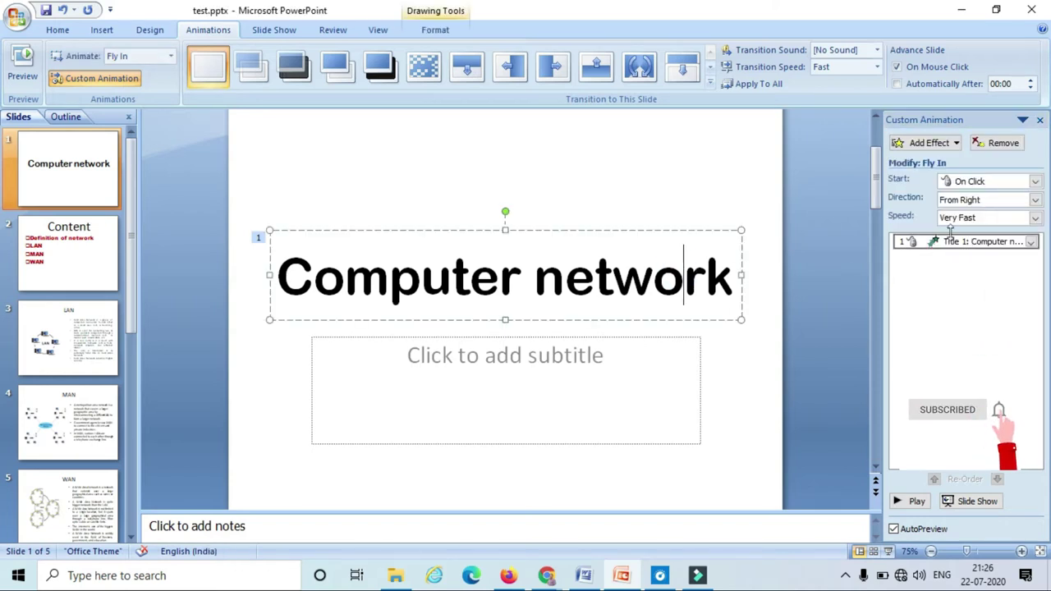
Step: Try the Very Slow speed for the title's Fly In effect, and set the speed to Fast
{"action": "left_click", "coordinate": [1035, 218]}
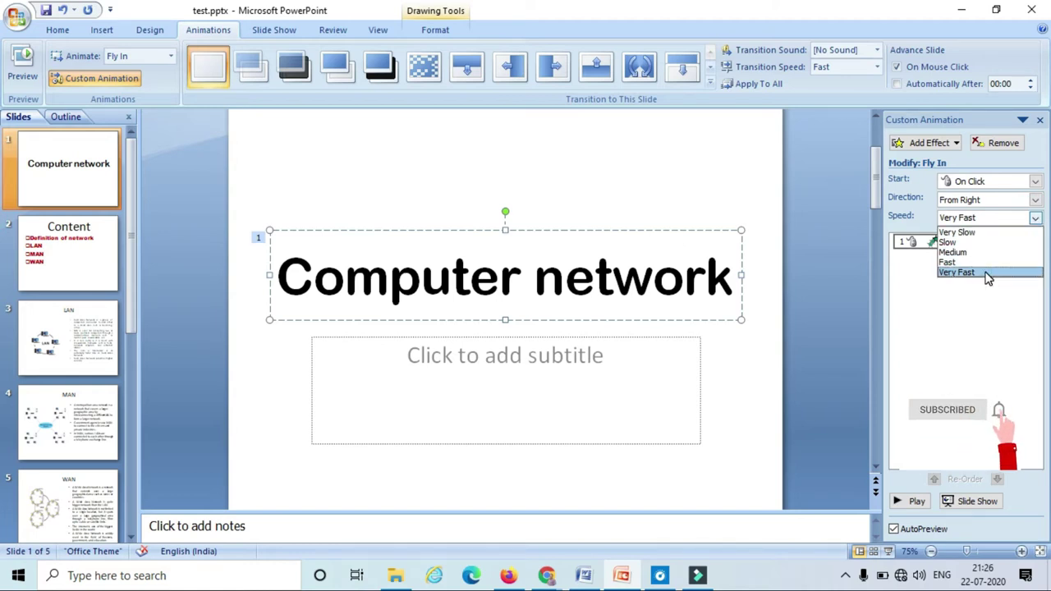
{"action": "left_click", "coordinate": [982, 232]}
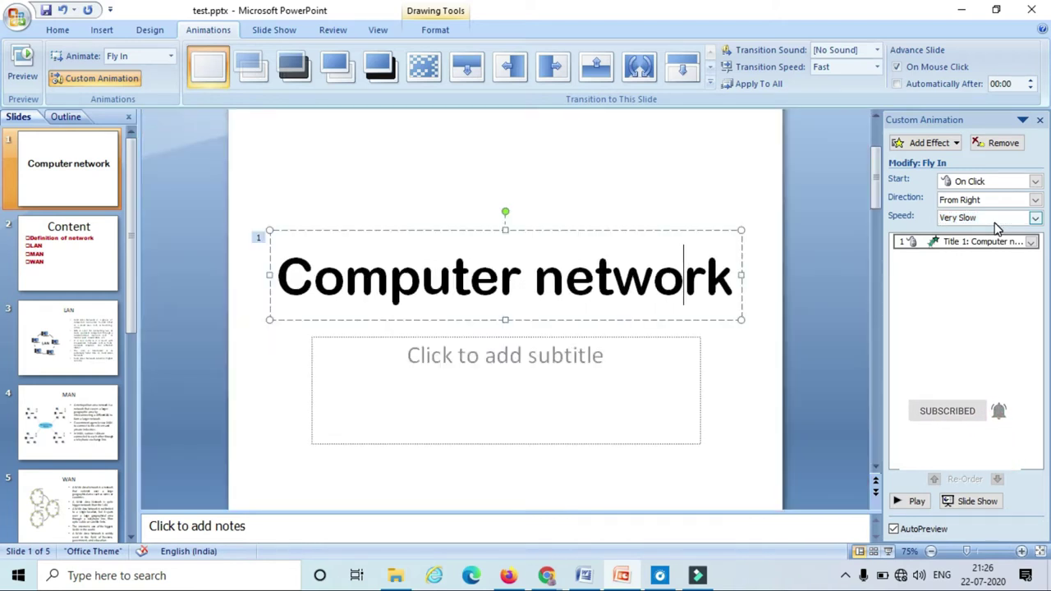
{"action": "left_click", "coordinate": [993, 218]}
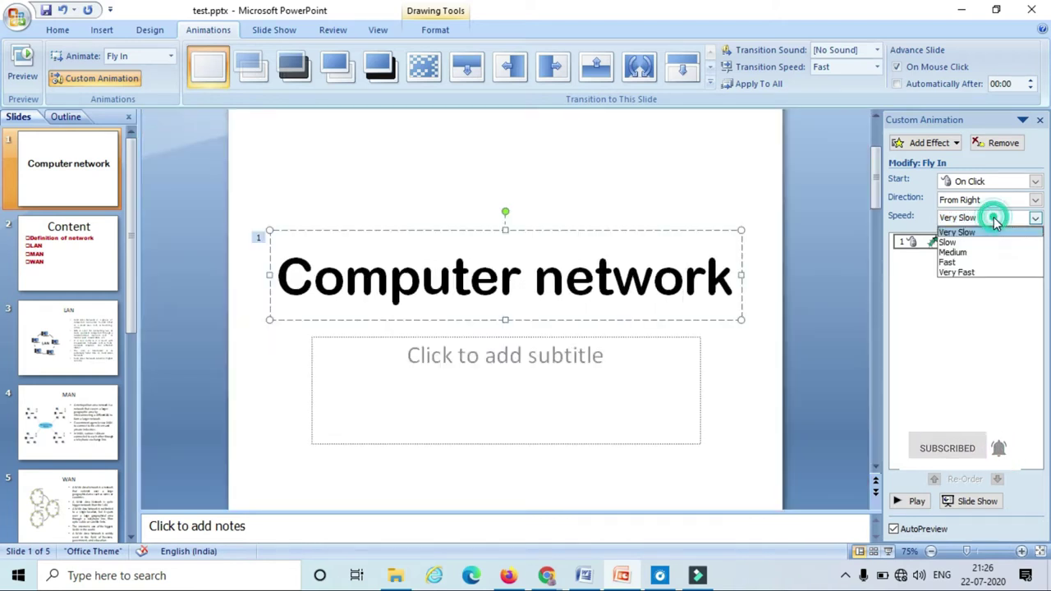
{"action": "left_click", "coordinate": [977, 262]}
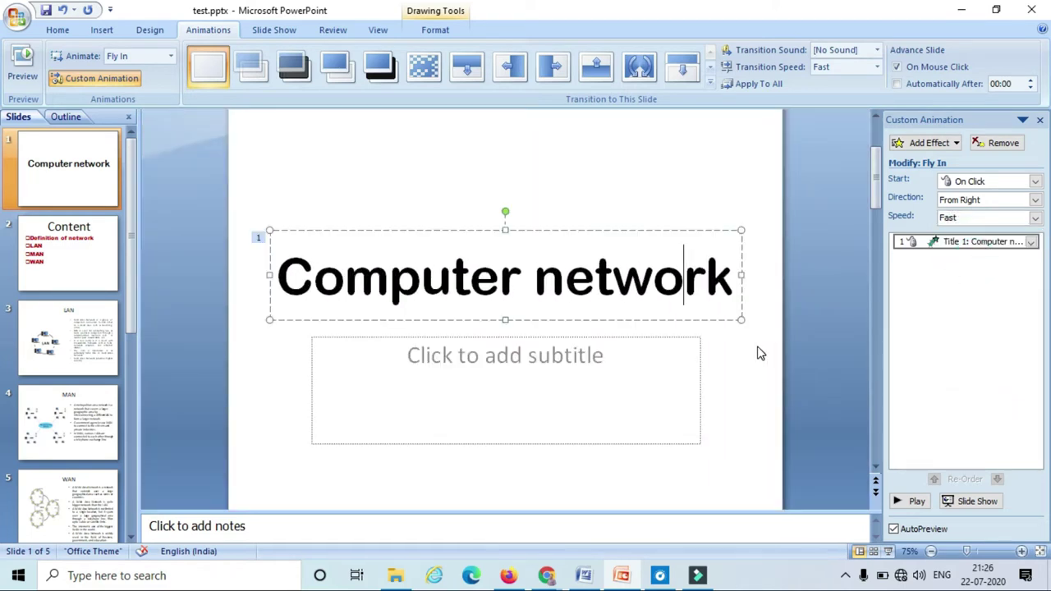
Step: Preview the Change Font Color, Bold Flash and Spin emphasis effects on the "Computer network" title and apply Spin
{"action": "left_click", "coordinate": [734, 318]}
{"action": "left_click", "coordinate": [955, 144]}
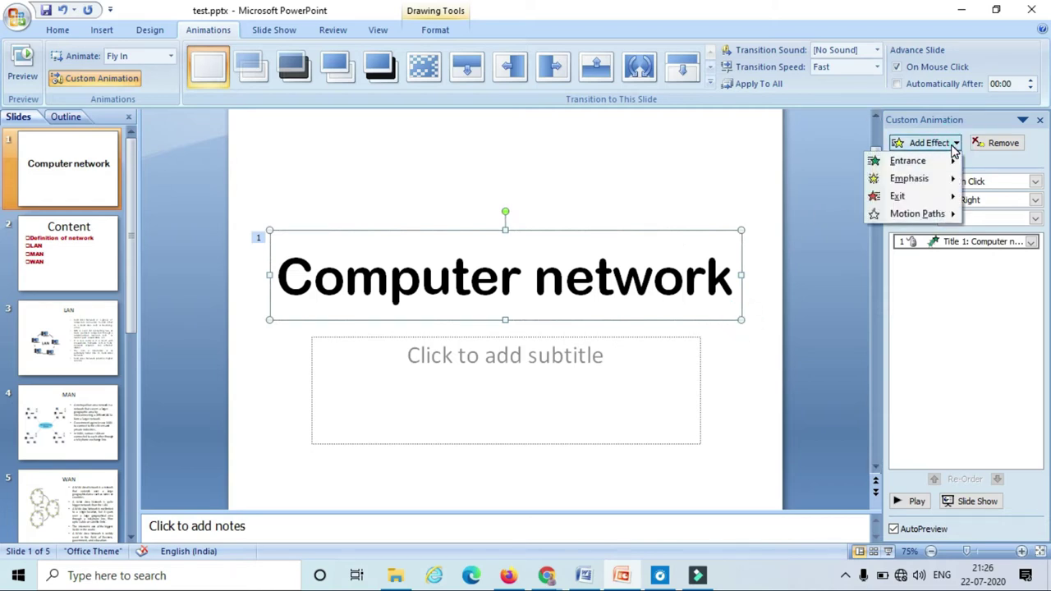
{"action": "mouse_move", "coordinate": [950, 184]}
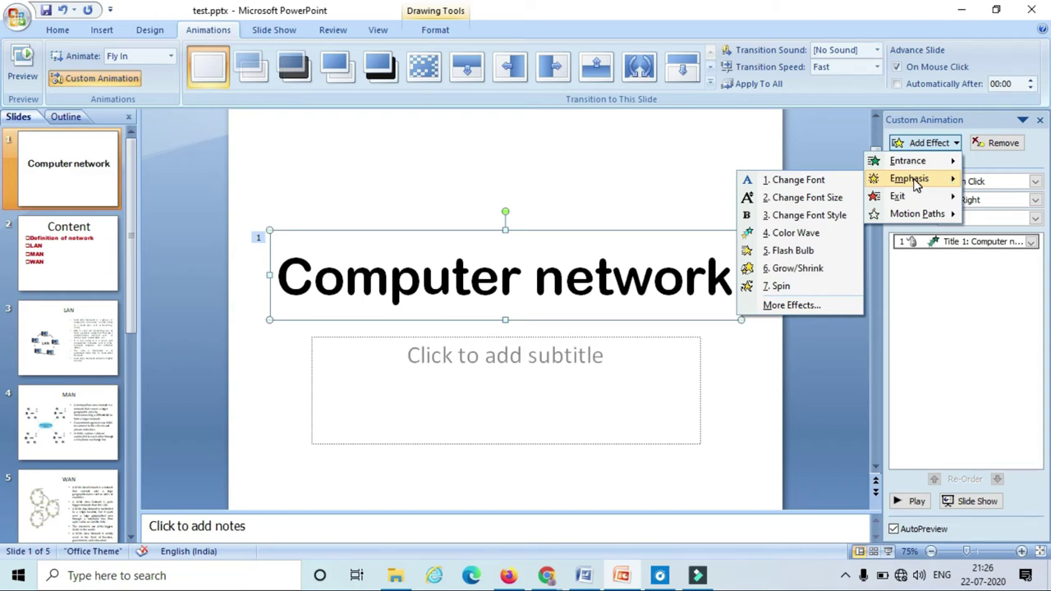
{"action": "left_click", "coordinate": [796, 305]}
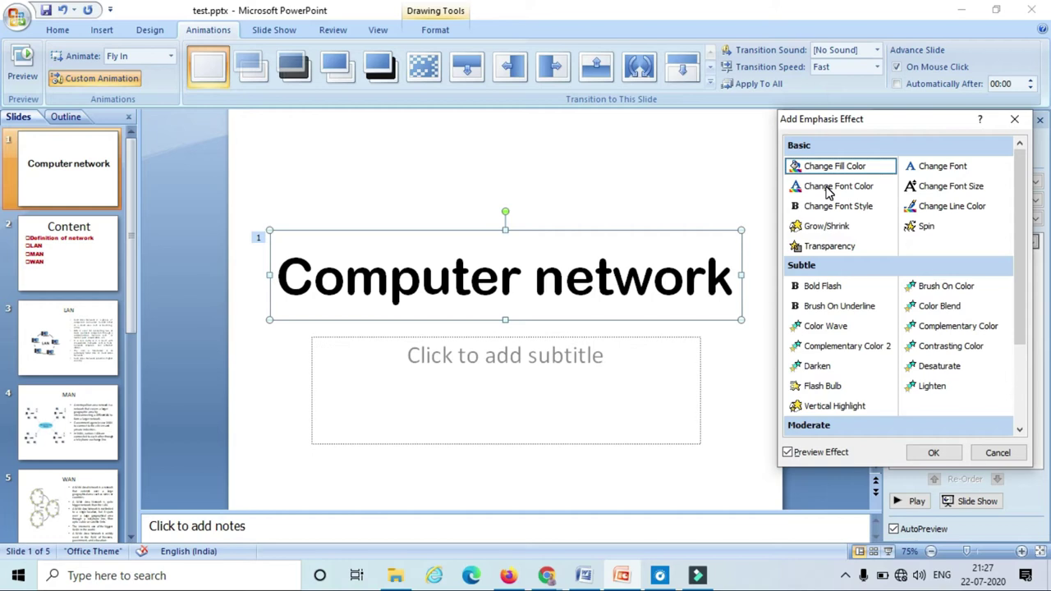
{"action": "left_click", "coordinate": [829, 189]}
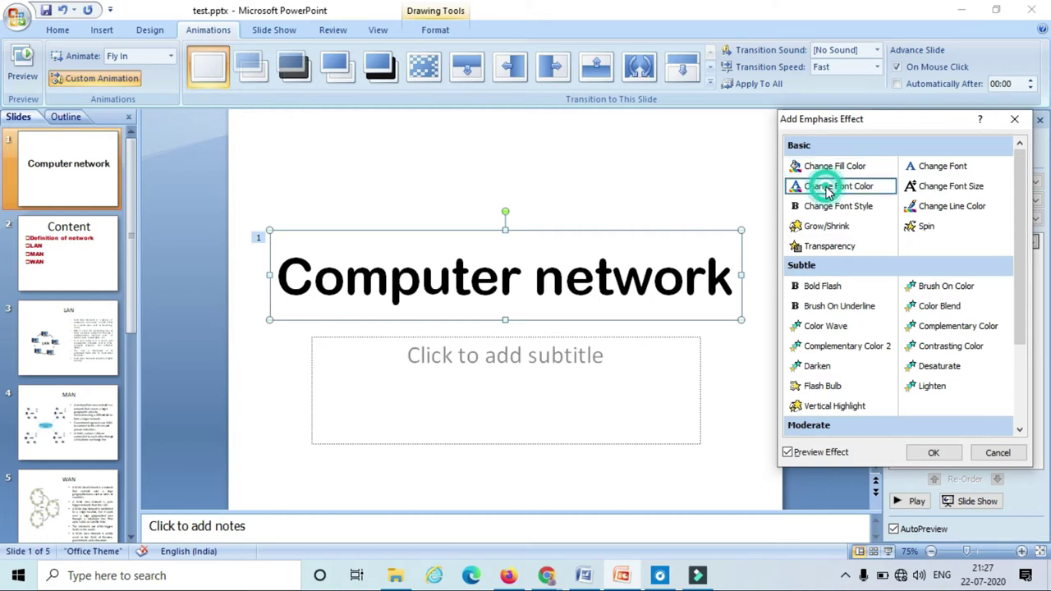
{"action": "left_click", "coordinate": [925, 228]}
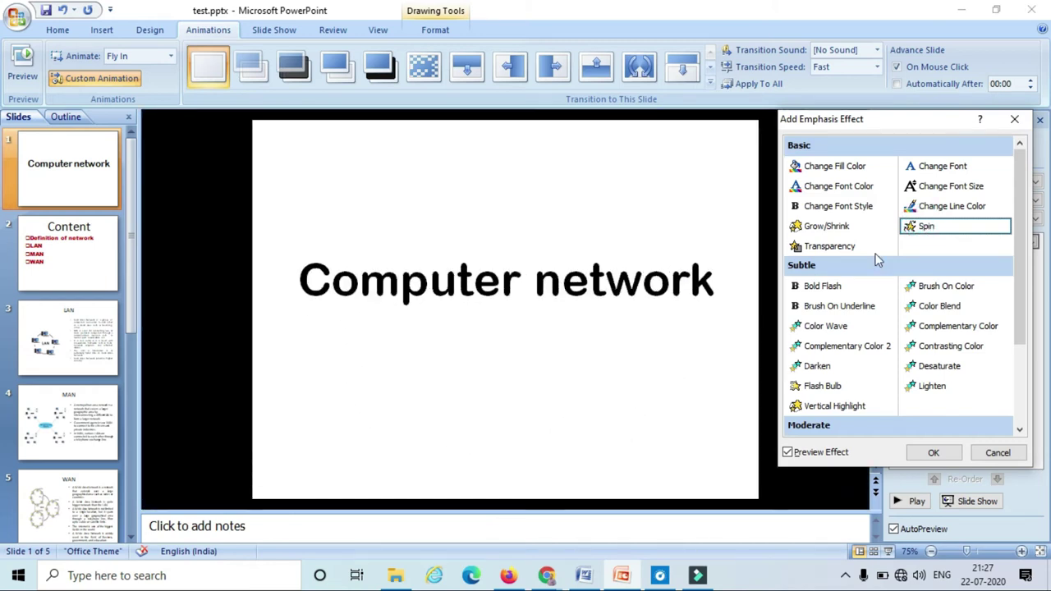
{"action": "left_click", "coordinate": [827, 289]}
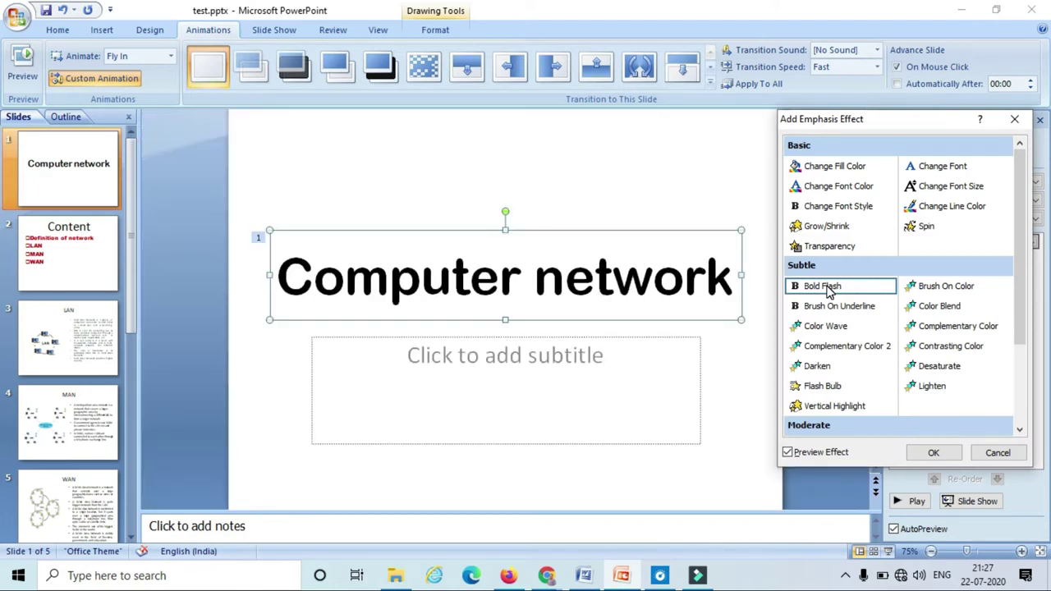
{"action": "left_click", "coordinate": [920, 230]}
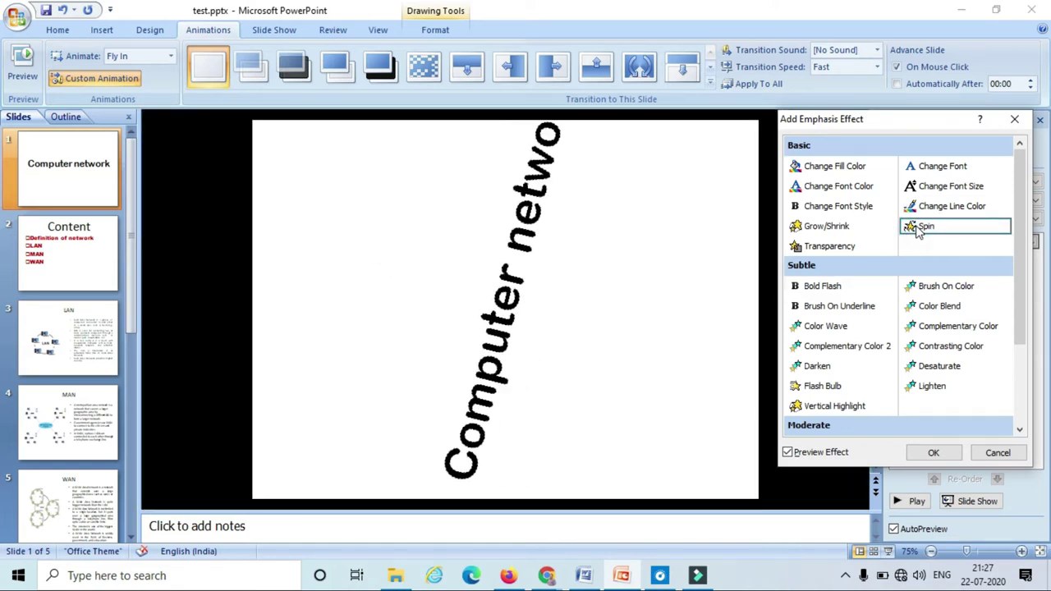
{"action": "left_click", "coordinate": [936, 451]}
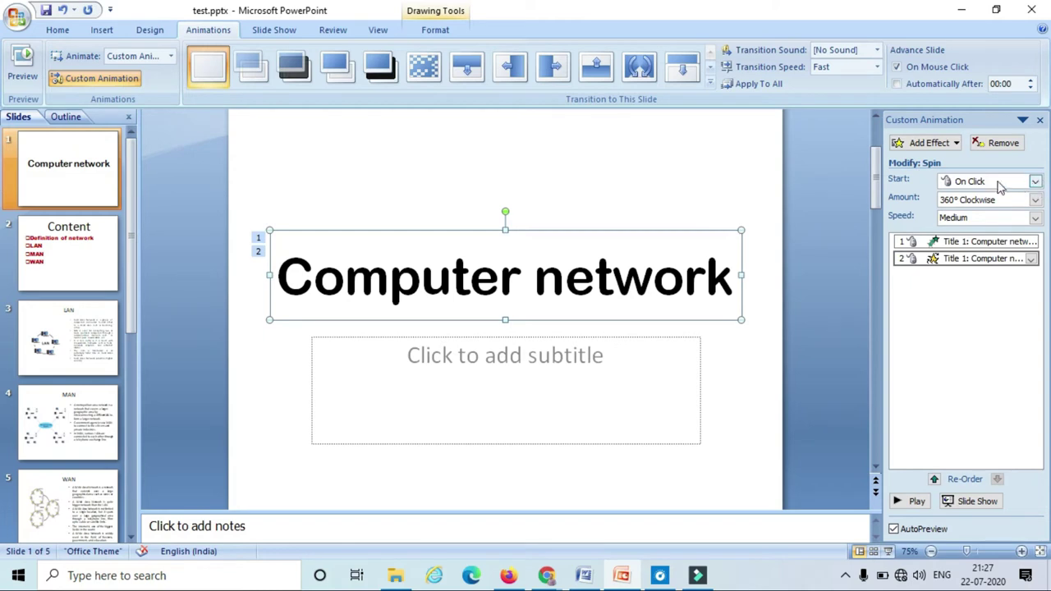
Step: Review the start and amount options of the title's Spin effect, and set its speed to Very Fast
{"action": "left_click", "coordinate": [1035, 181]}
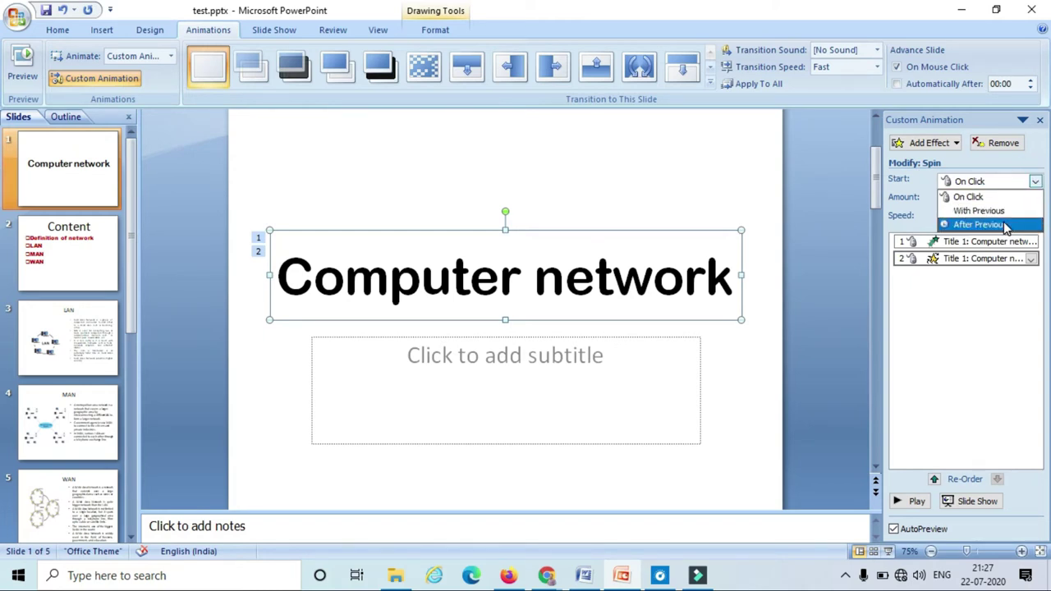
{"action": "left_click", "coordinate": [812, 202]}
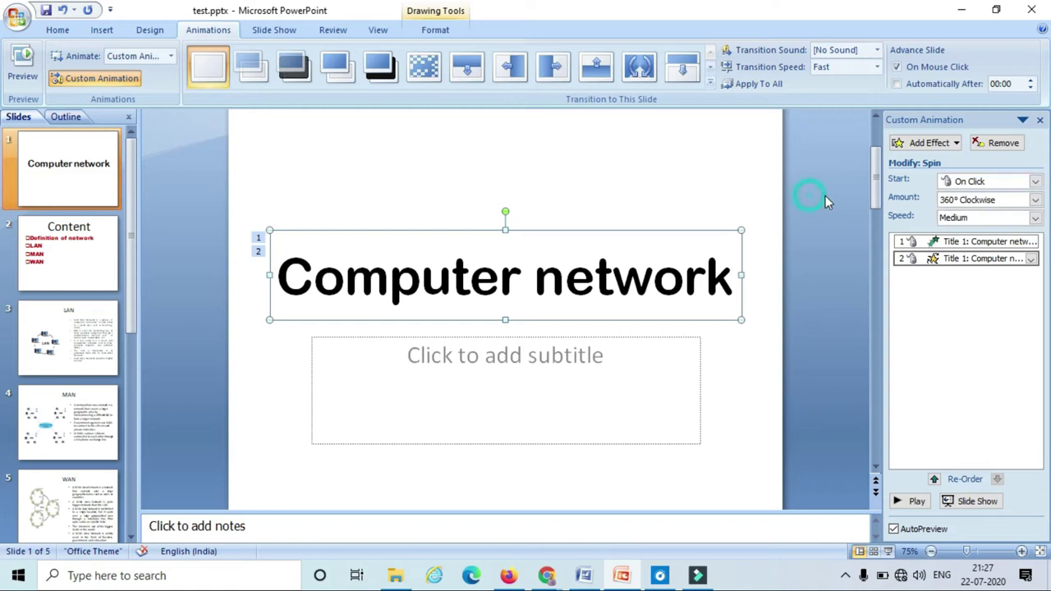
{"action": "left_click", "coordinate": [1036, 199]}
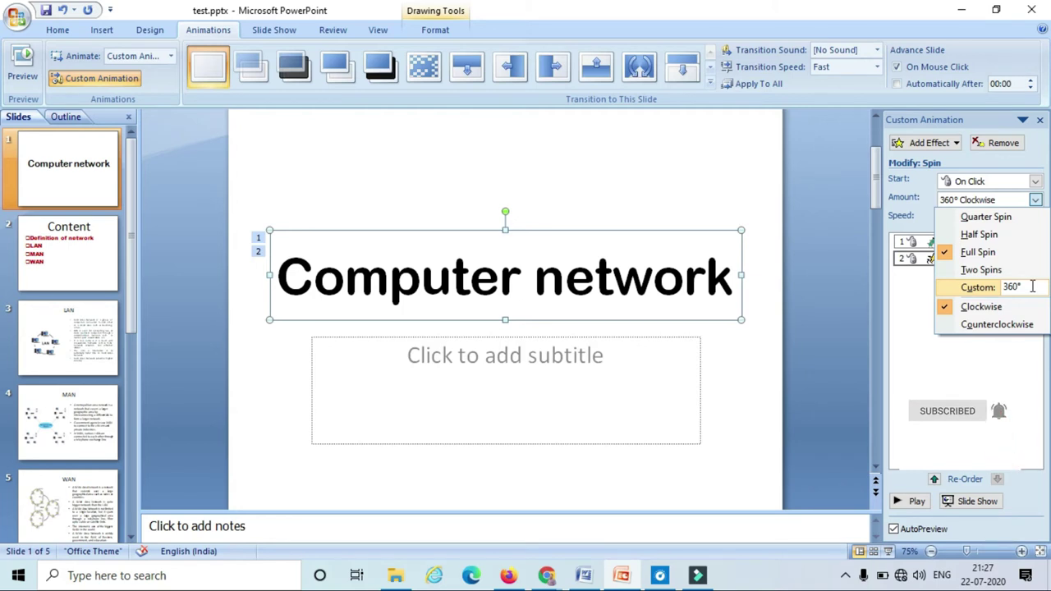
{"action": "left_click", "coordinate": [821, 217]}
{"action": "left_click", "coordinate": [661, 264]}
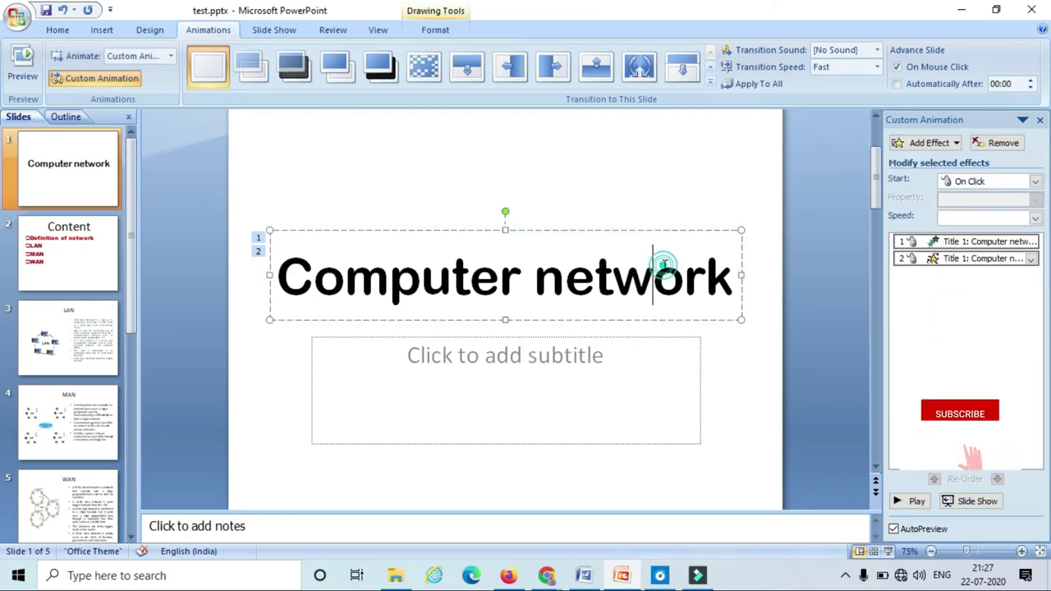
{"action": "left_click", "coordinate": [257, 252]}
{"action": "left_click", "coordinate": [1035, 220]}
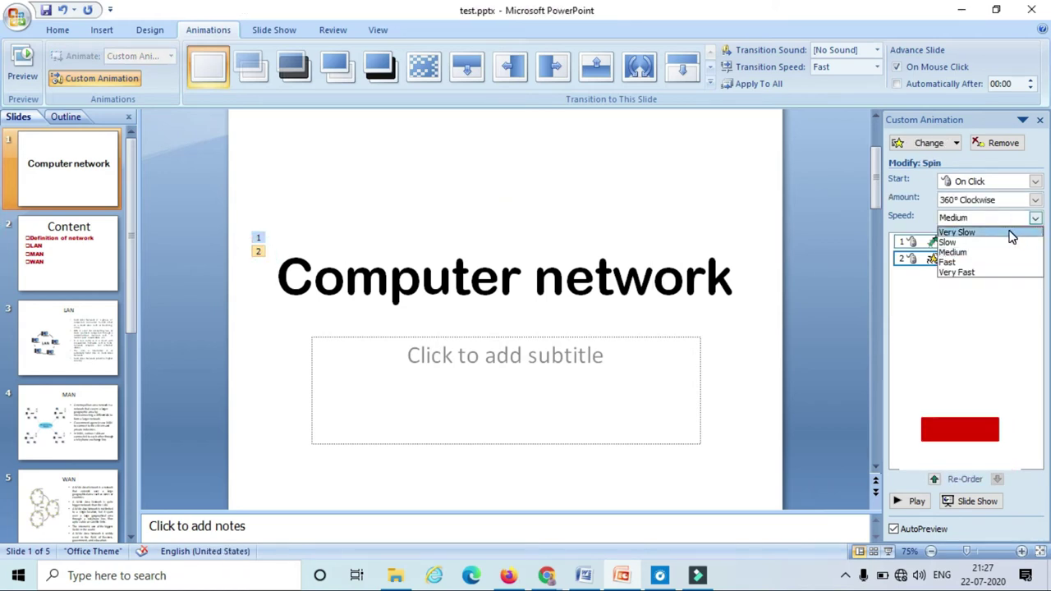
{"action": "left_click", "coordinate": [1001, 272]}
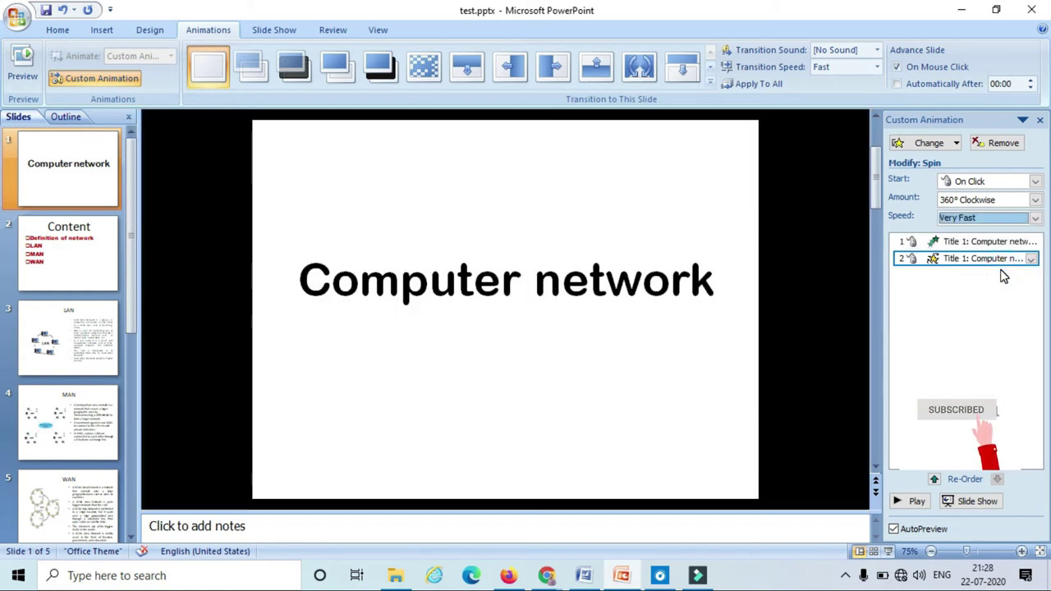
Step: Browse the exit effects for the "Computer network" title, preview Fly Out and Crawl Out, and apply Fly Out
{"action": "left_click", "coordinate": [580, 294]}
{"action": "left_click", "coordinate": [596, 321]}
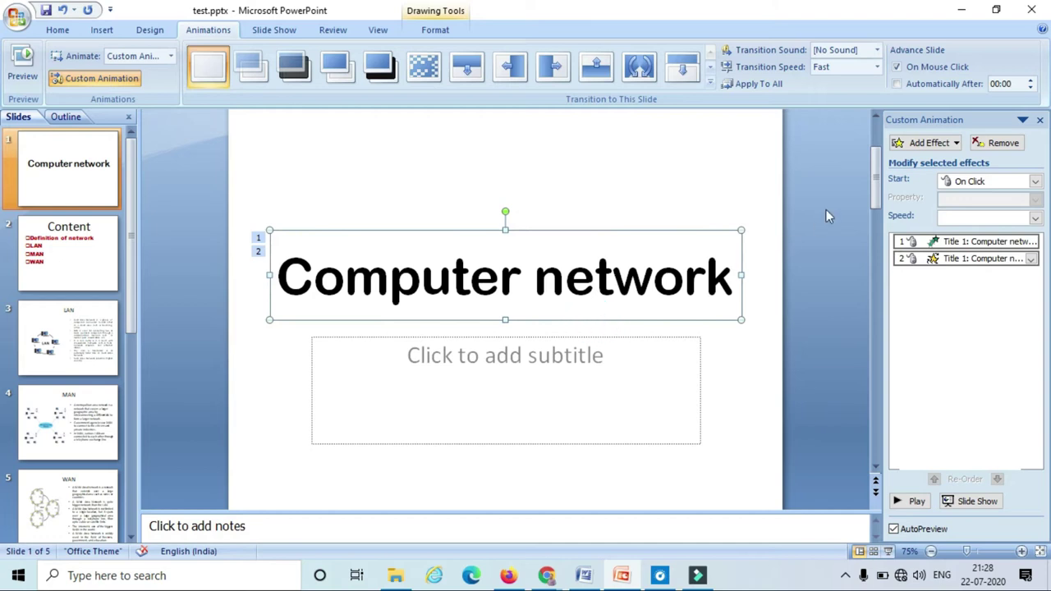
{"action": "left_click", "coordinate": [928, 143]}
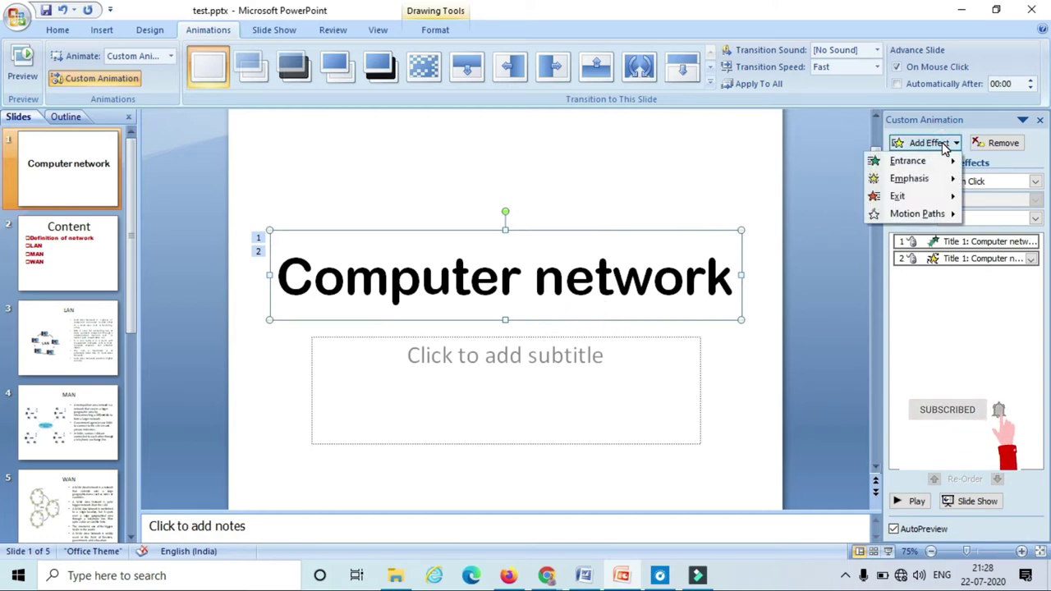
{"action": "mouse_move", "coordinate": [931, 199]}
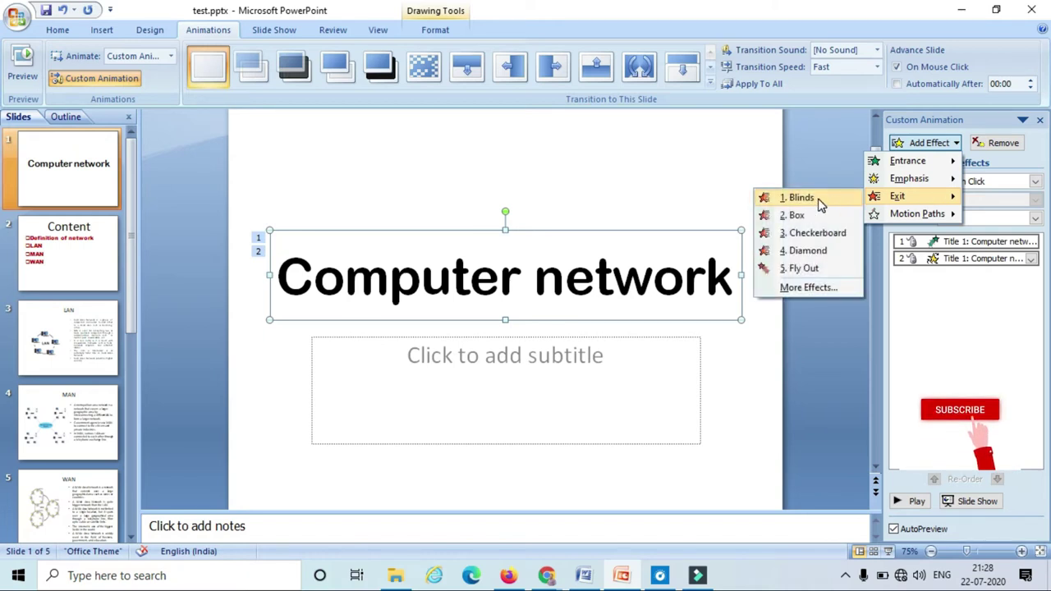
{"action": "left_click", "coordinate": [822, 287]}
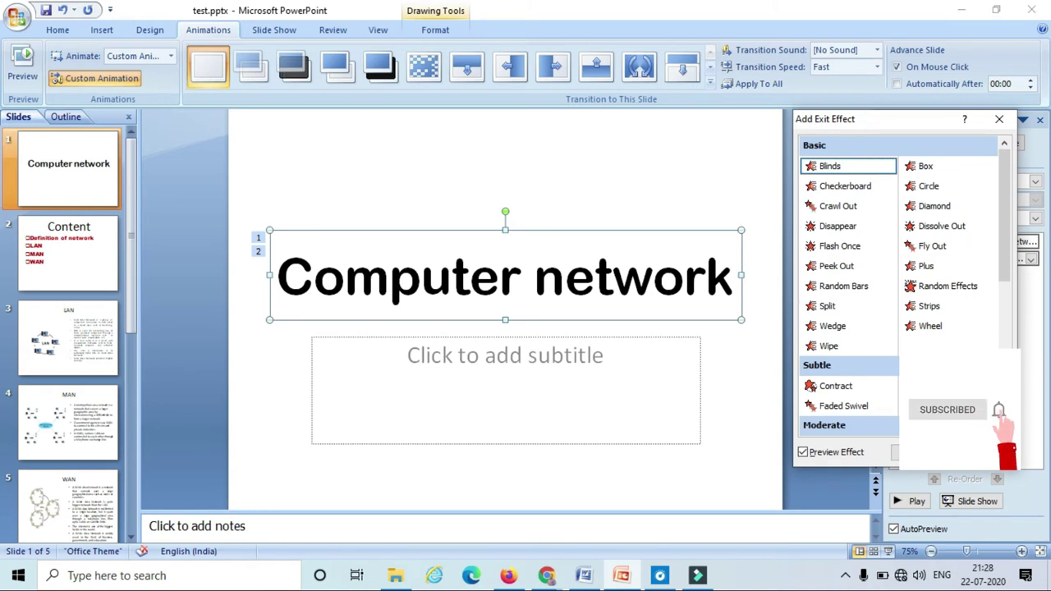
{"action": "left_click_drag", "start_coordinate": [1001, 271], "coordinate": [1001, 410]}
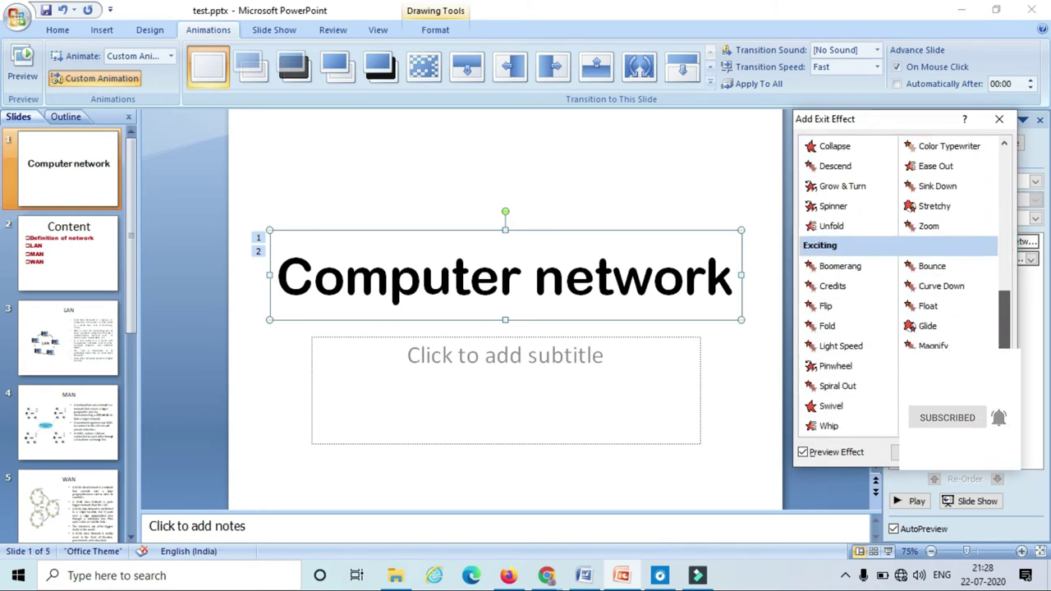
{"action": "left_click_drag", "start_coordinate": [1005, 319], "coordinate": [1008, 212]}
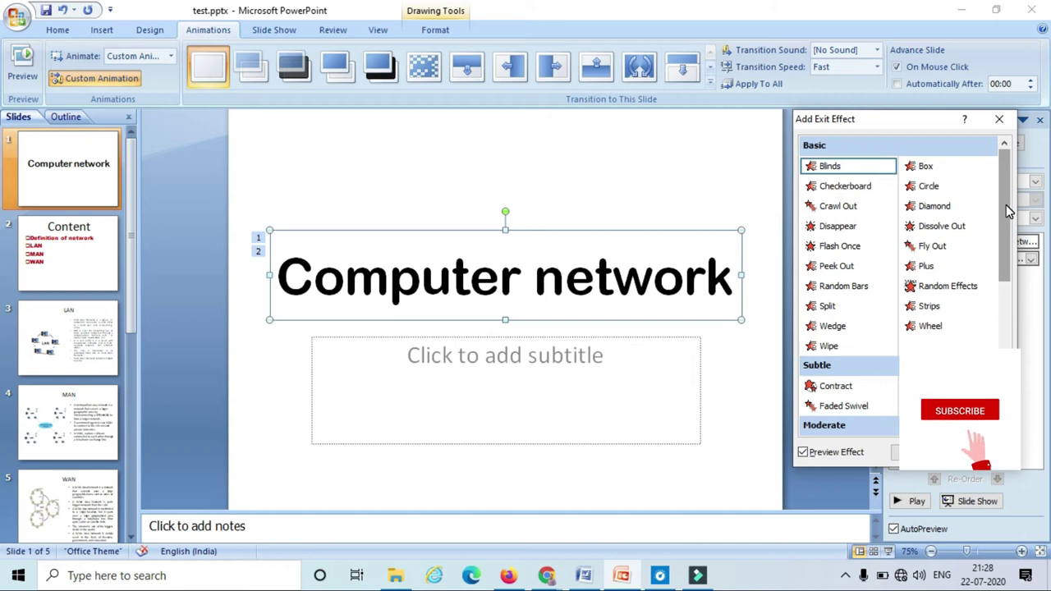
{"action": "left_click", "coordinate": [934, 247]}
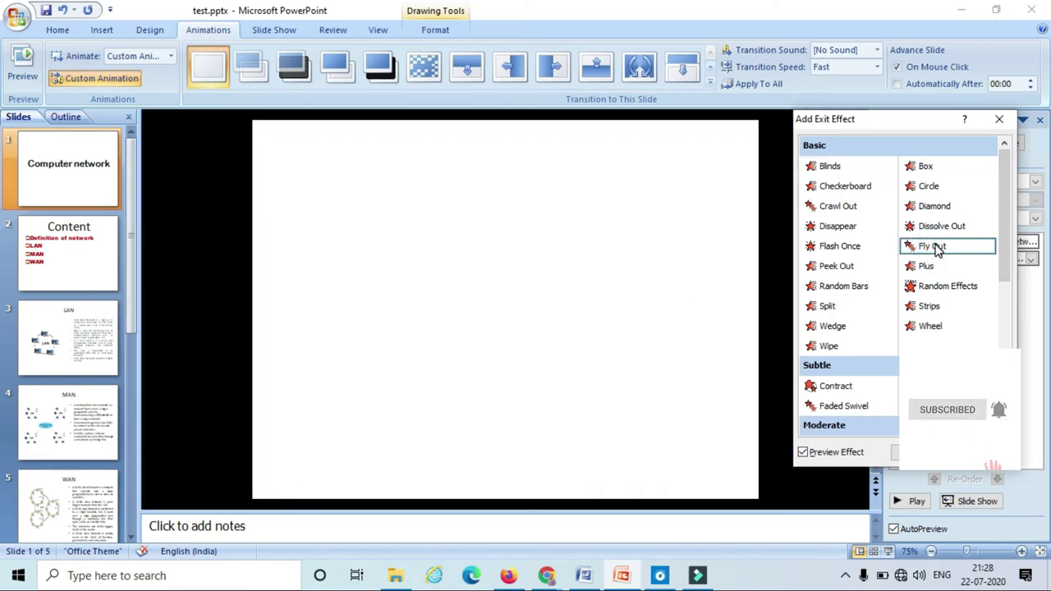
{"action": "left_click", "coordinate": [847, 211]}
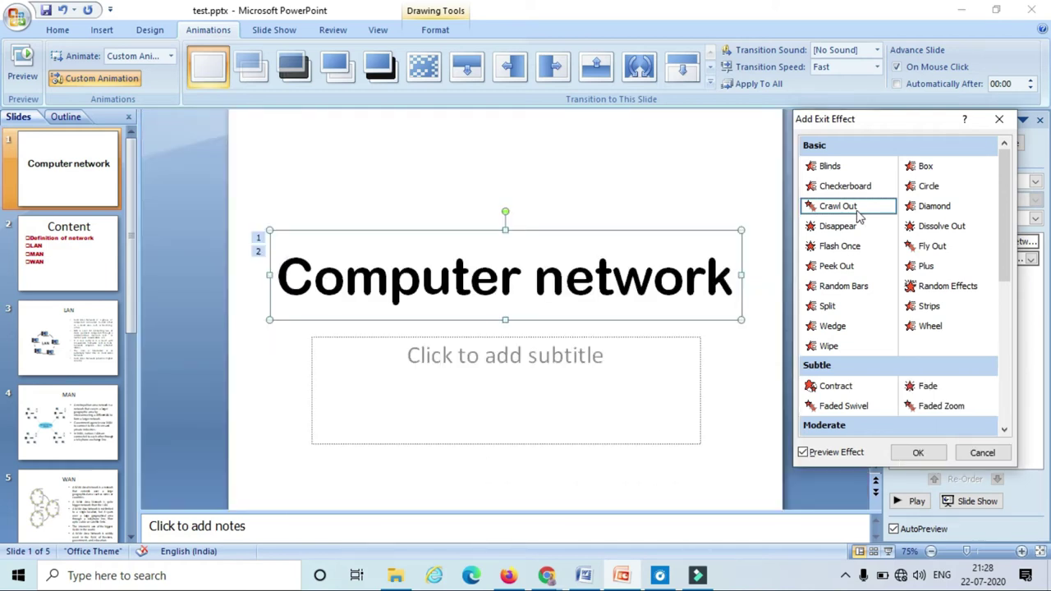
{"action": "left_click", "coordinate": [927, 248]}
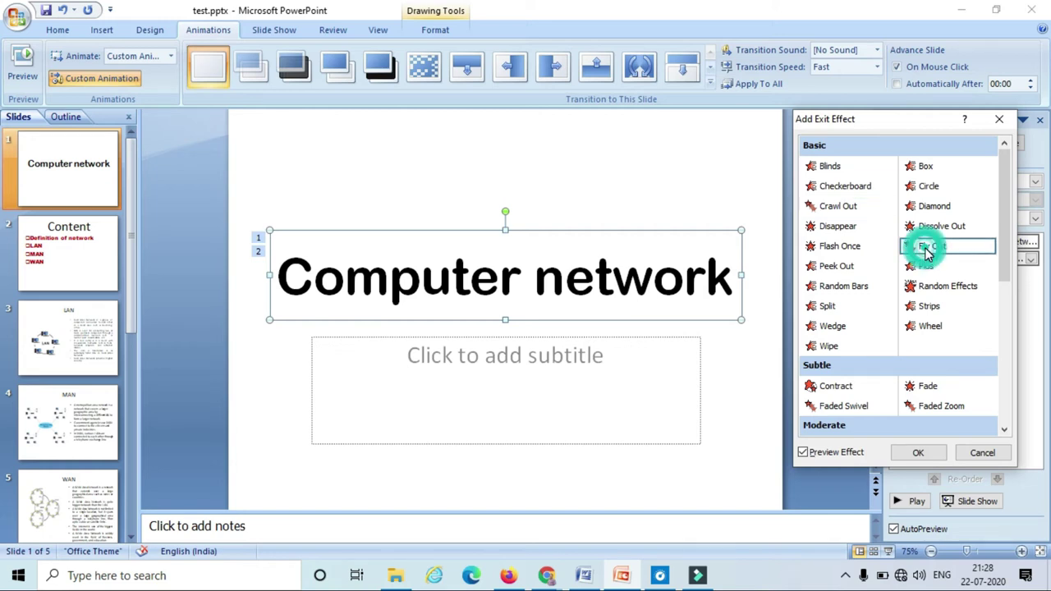
{"action": "left_click", "coordinate": [914, 457]}
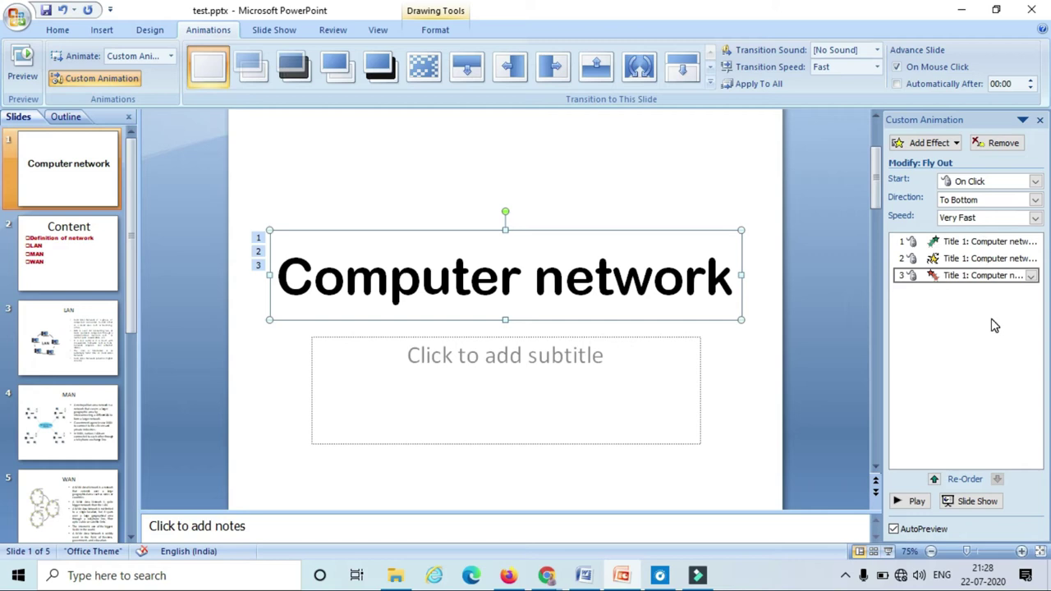
Step: Review the settings of the title's Fly In, Spin and Fly Out effects in turn, and remove Fly Out
{"action": "left_click", "coordinate": [814, 270]}
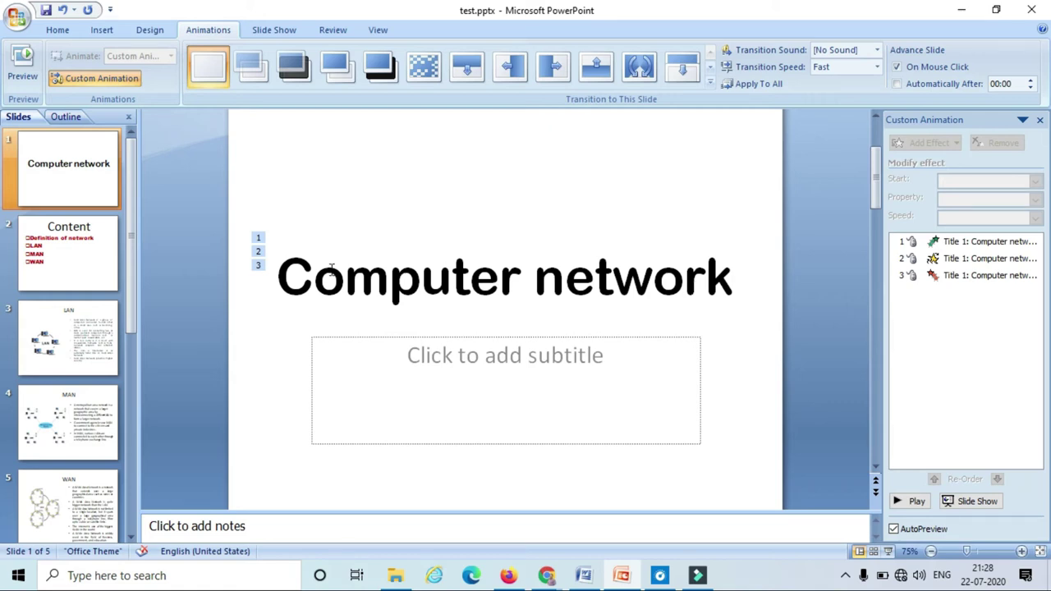
{"action": "left_click", "coordinate": [261, 238]}
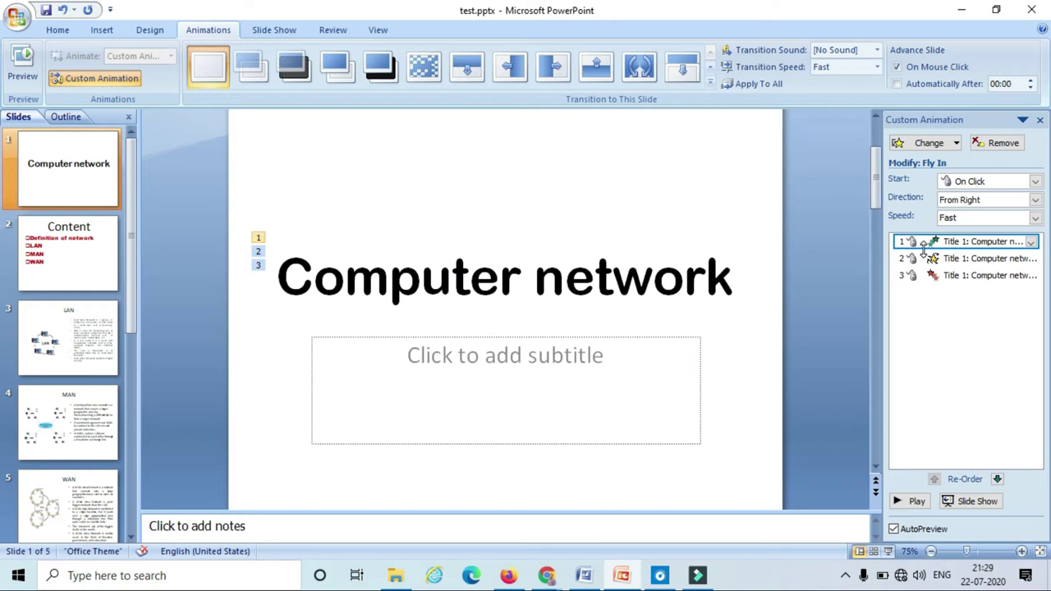
{"action": "left_click", "coordinate": [258, 251]}
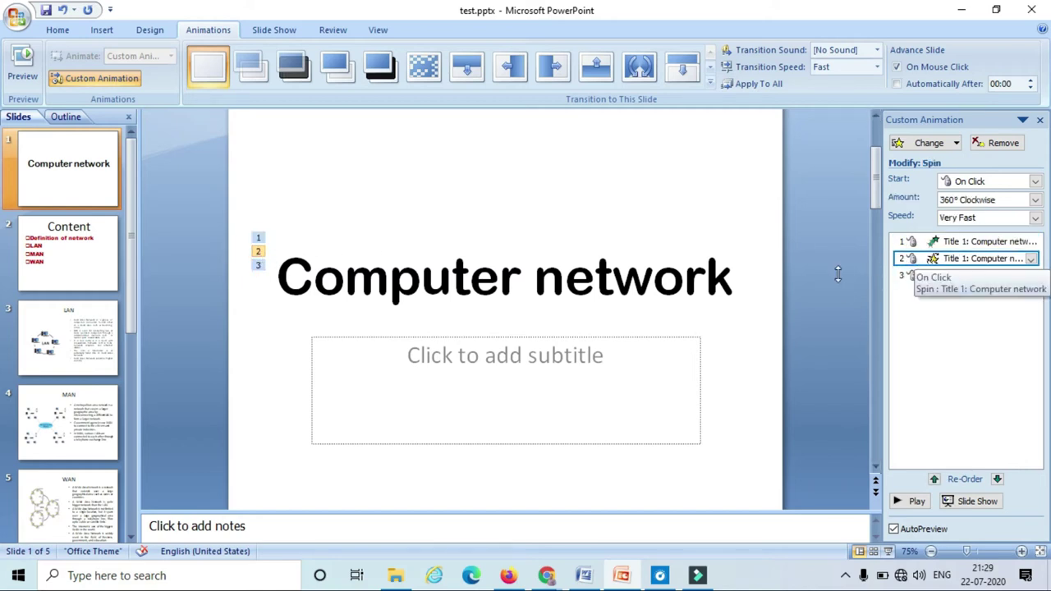
{"action": "left_click", "coordinate": [260, 265]}
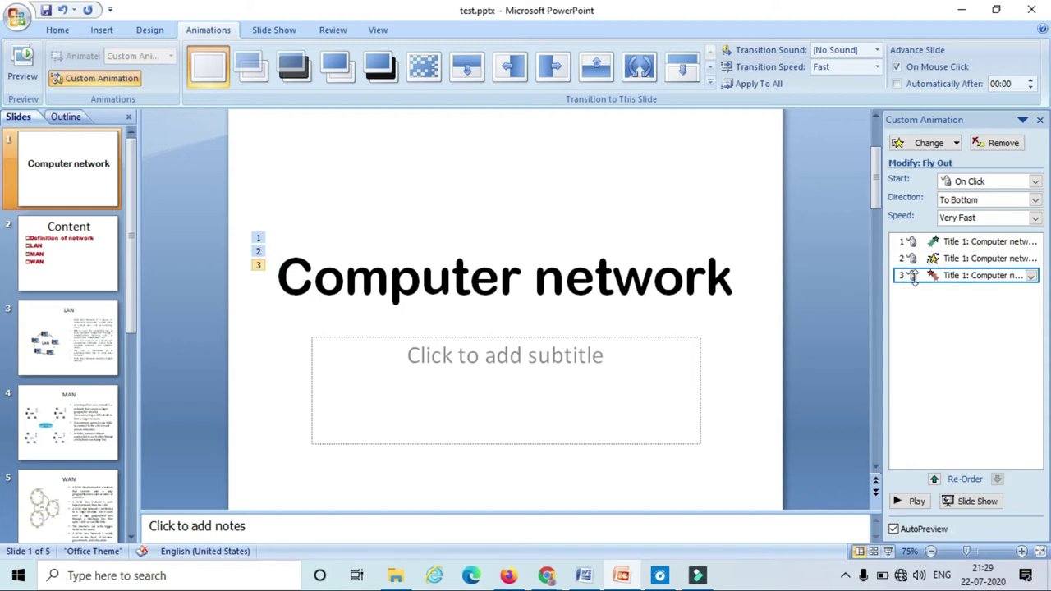
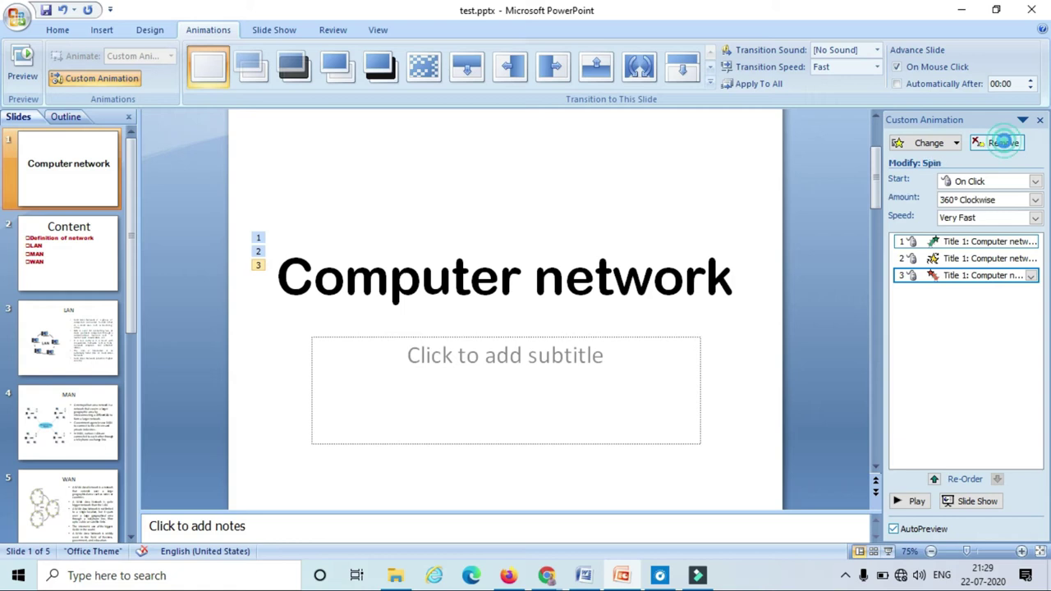
{"action": "key", "text": "Delete"}
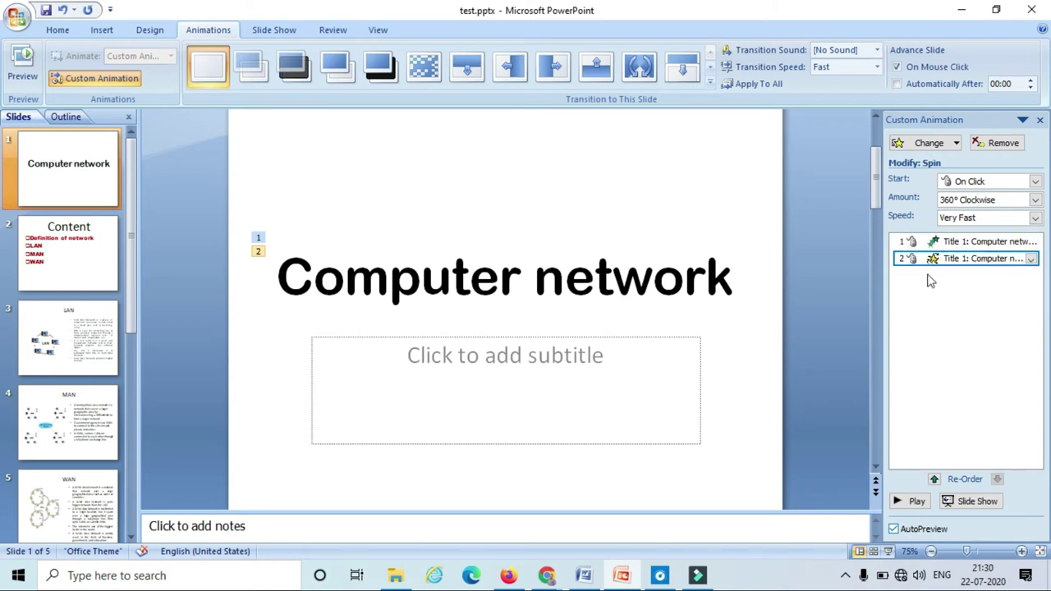
Step: Move the title's Spin effect ahead of Fly In in the animation order and play the slide's animations
{"action": "left_click", "coordinate": [933, 479]}
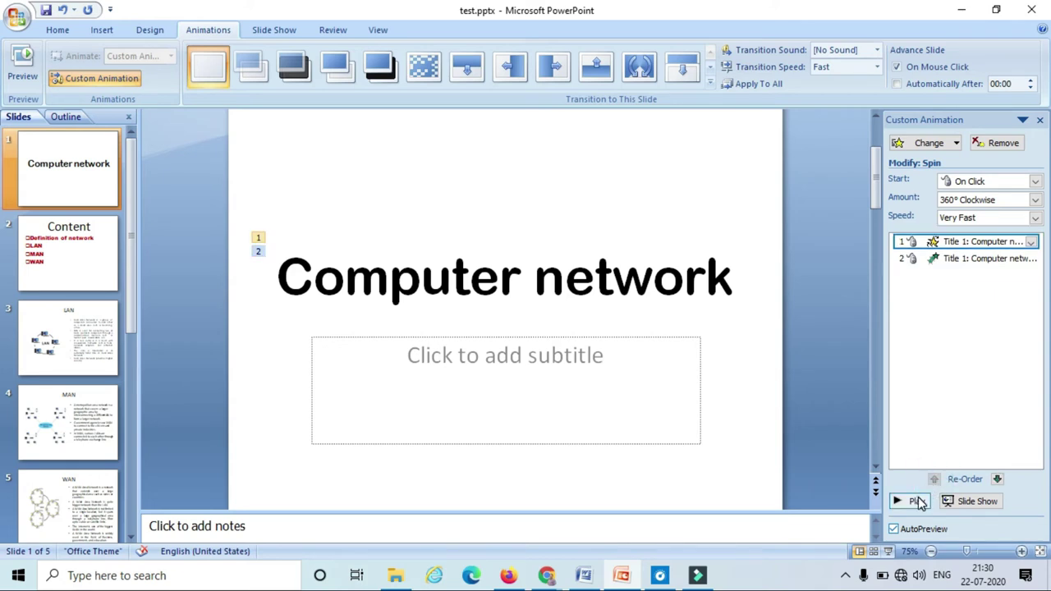
{"action": "left_click", "coordinate": [916, 502]}
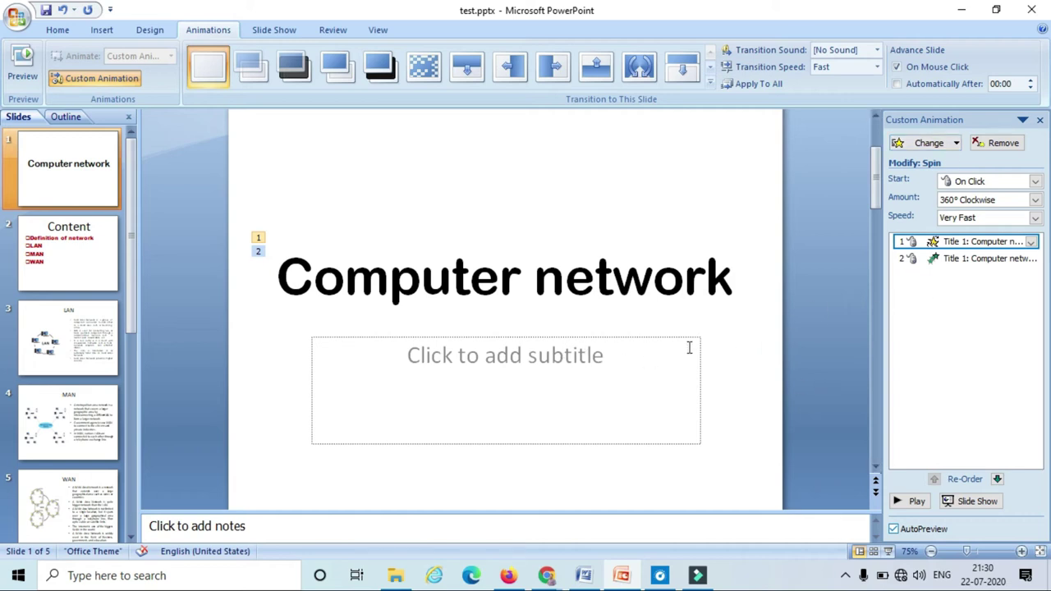
Step: Preview the Circle, Heart and Arc Left motion paths for the "Computer network" title, and apply the Football path
{"action": "left_click", "coordinate": [673, 287]}
{"action": "left_click", "coordinate": [929, 143]}
{"action": "mouse_move", "coordinate": [917, 215]}
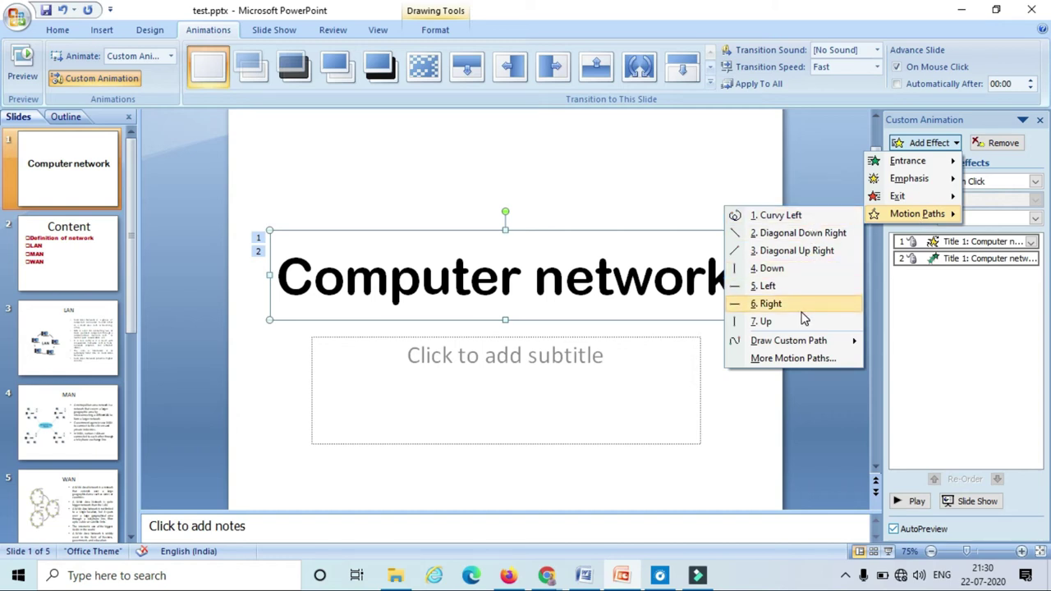
{"action": "left_click", "coordinate": [805, 360]}
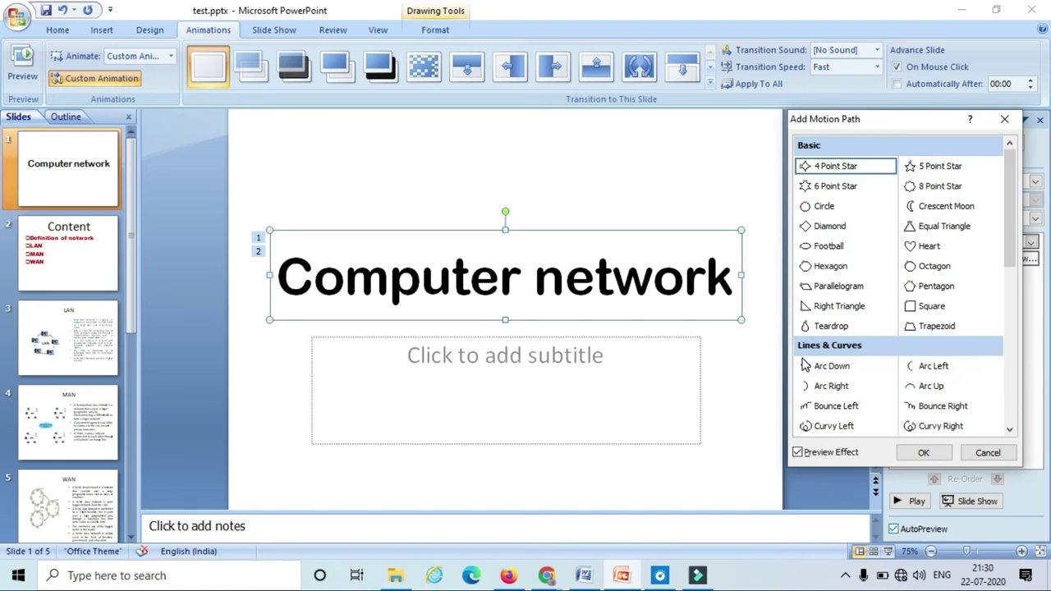
{"action": "left_click", "coordinate": [826, 207]}
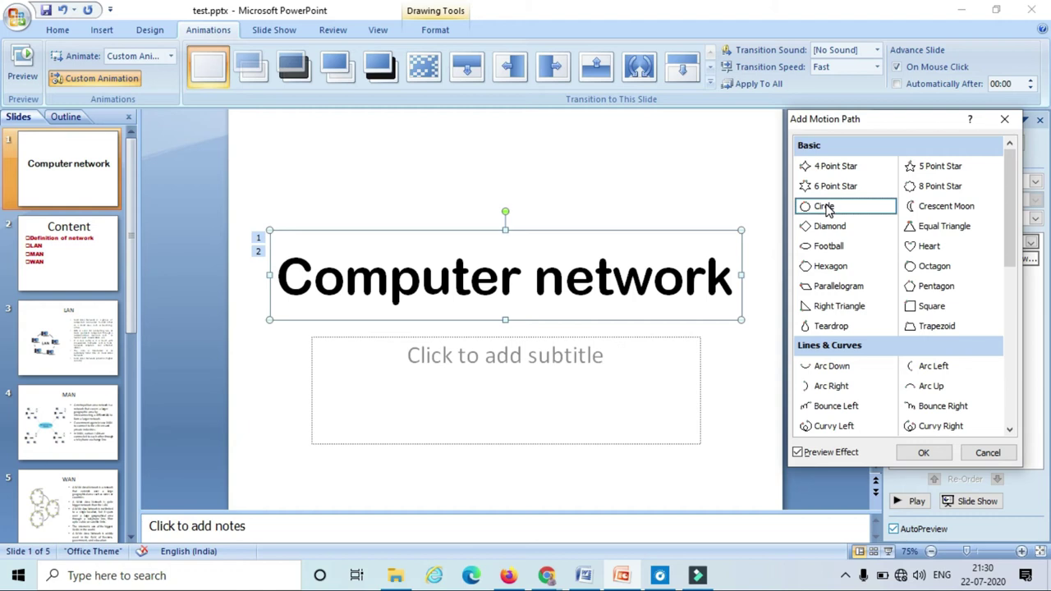
{"action": "left_click", "coordinate": [909, 248]}
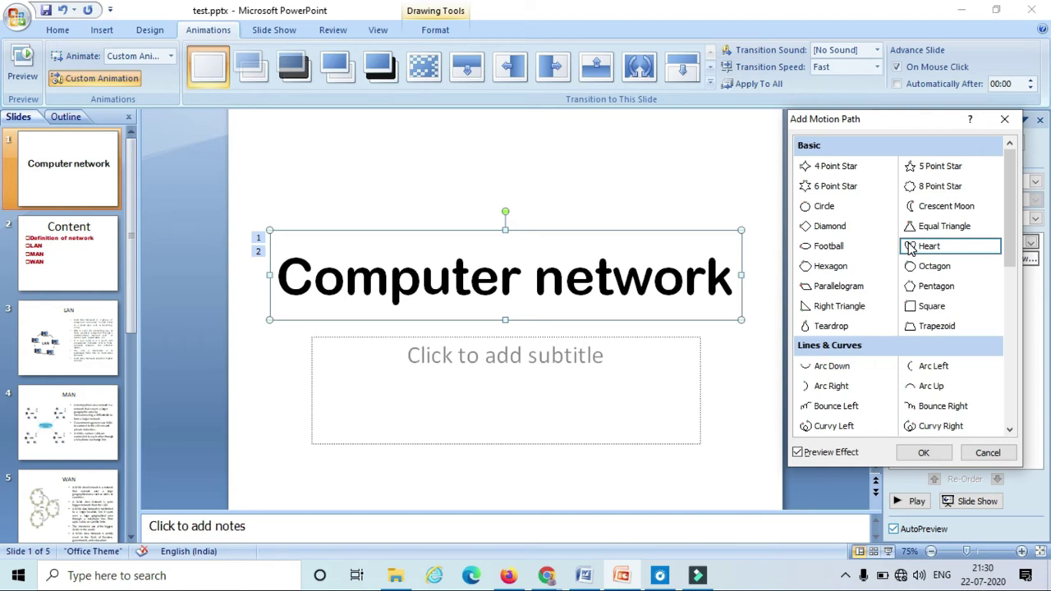
{"action": "left_click", "coordinate": [922, 376]}
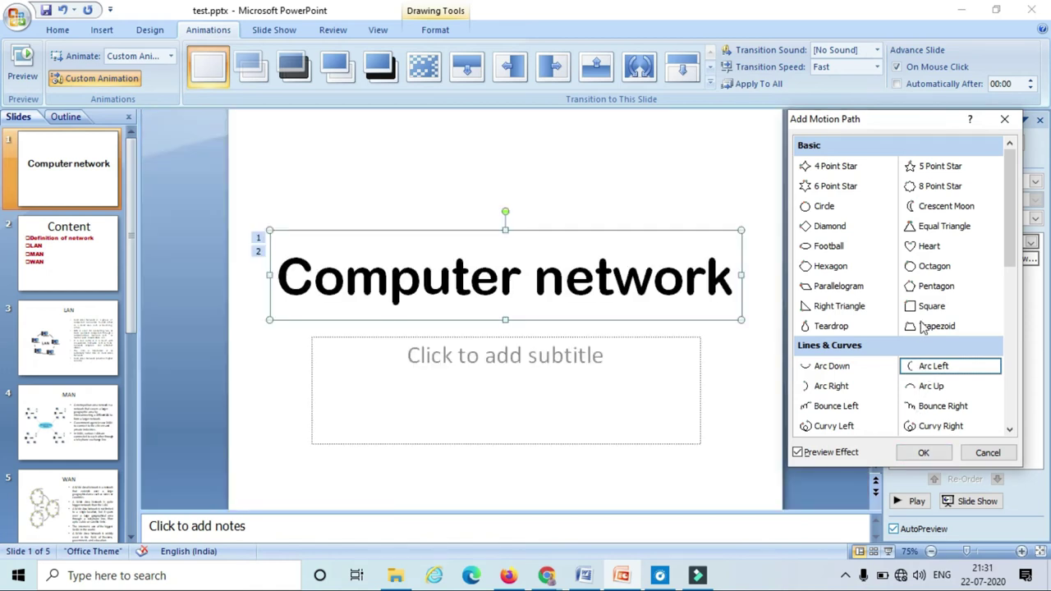
{"action": "left_click", "coordinate": [829, 246]}
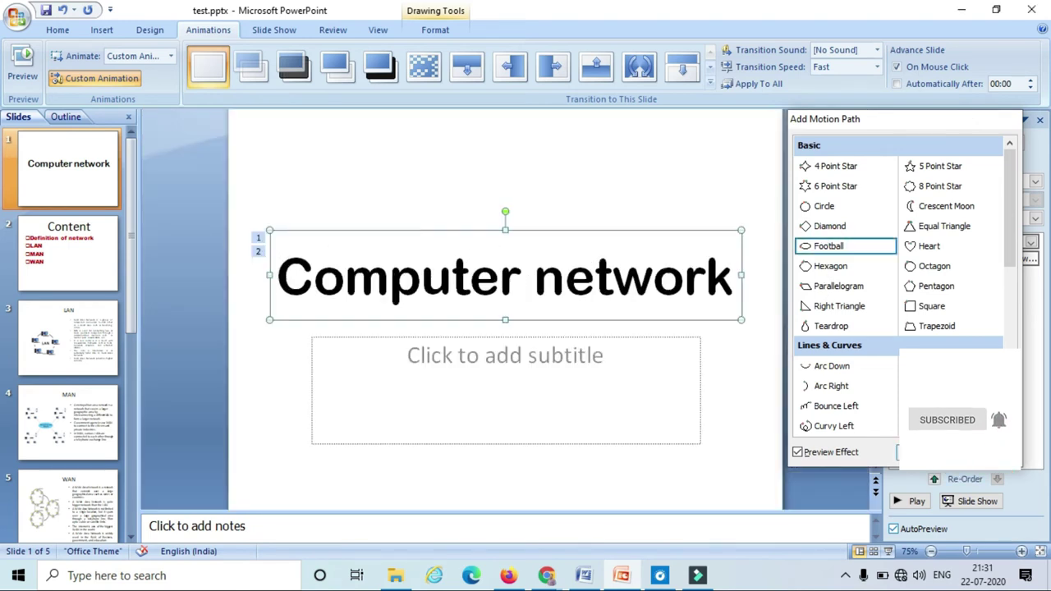
{"action": "double_click", "coordinate": [830, 246]}
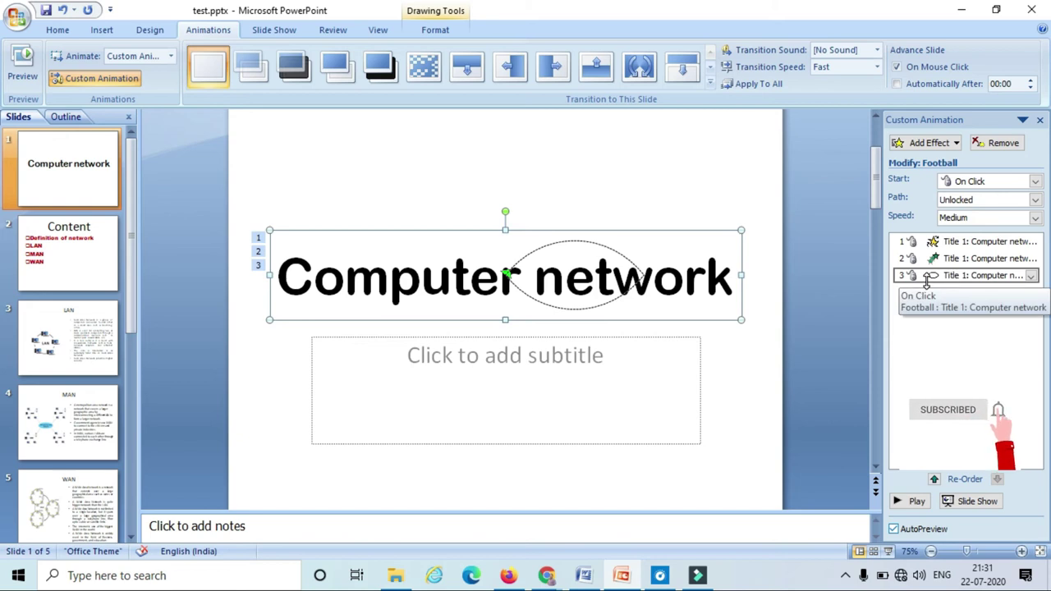
Step: Replace the title's Football motion path with a custom line path running roughly horizontally from left to right, and play the slide's animations
{"action": "left_click", "coordinate": [1000, 143]}
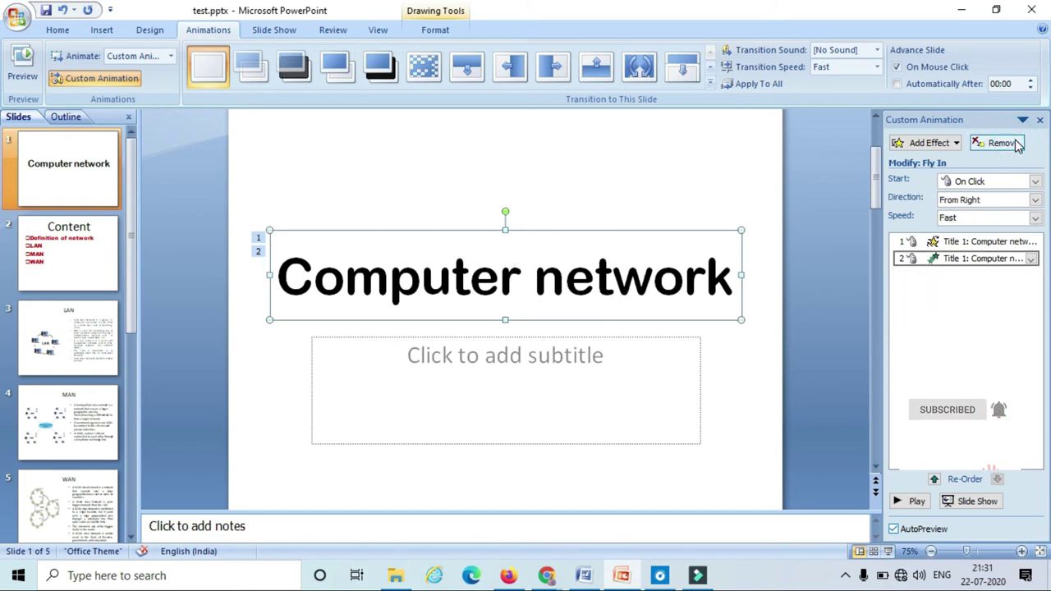
{"action": "left_click", "coordinate": [955, 144]}
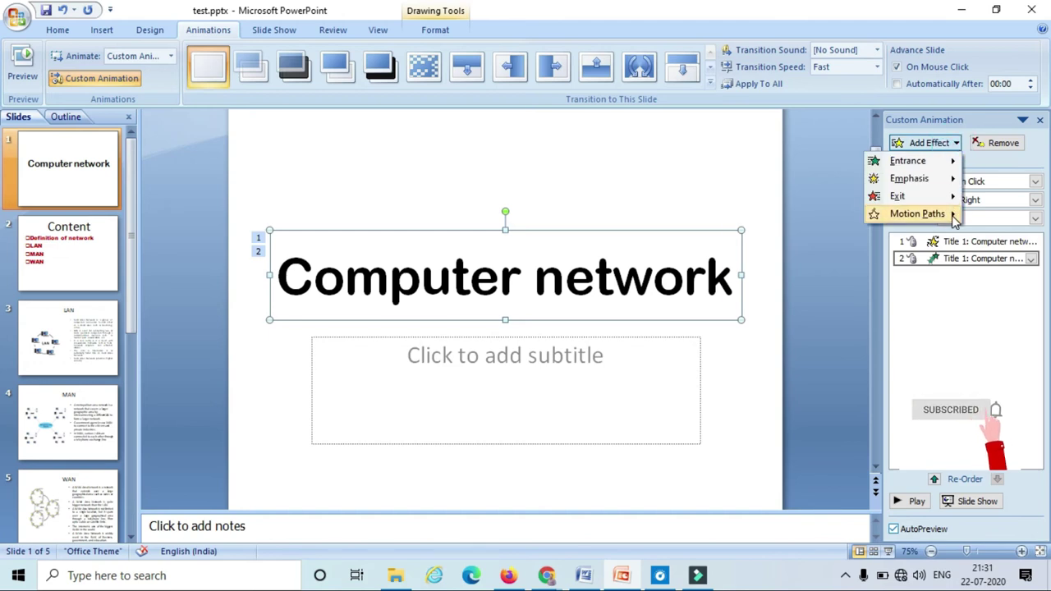
{"action": "mouse_move", "coordinate": [952, 215]}
{"action": "mouse_move", "coordinate": [831, 361]}
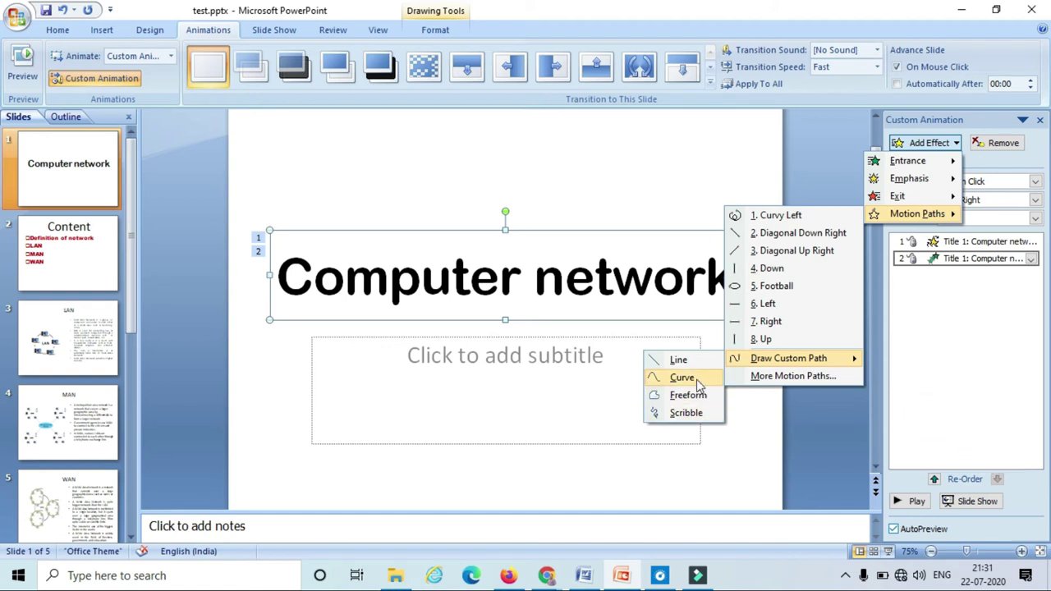
{"action": "left_click", "coordinate": [678, 361]}
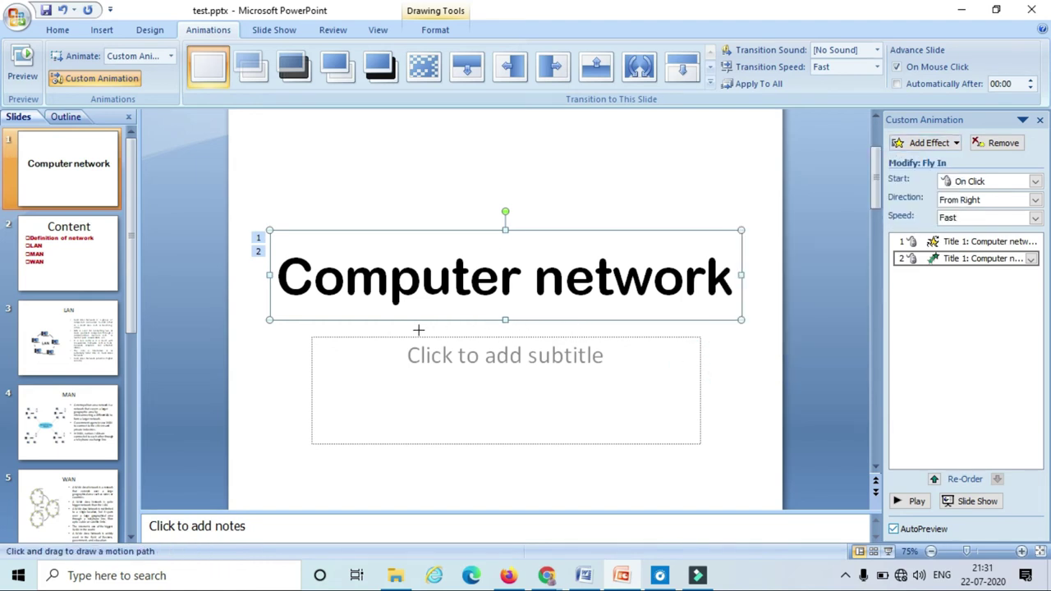
{"action": "left_click_drag", "start_coordinate": [397, 329], "coordinate": [730, 347]}
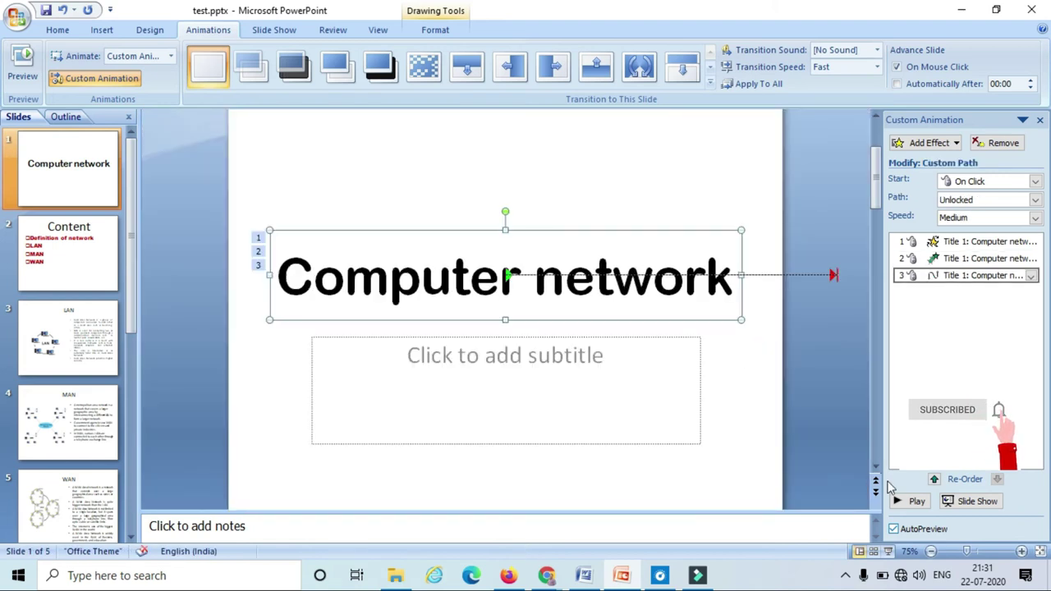
{"action": "left_click", "coordinate": [909, 501]}
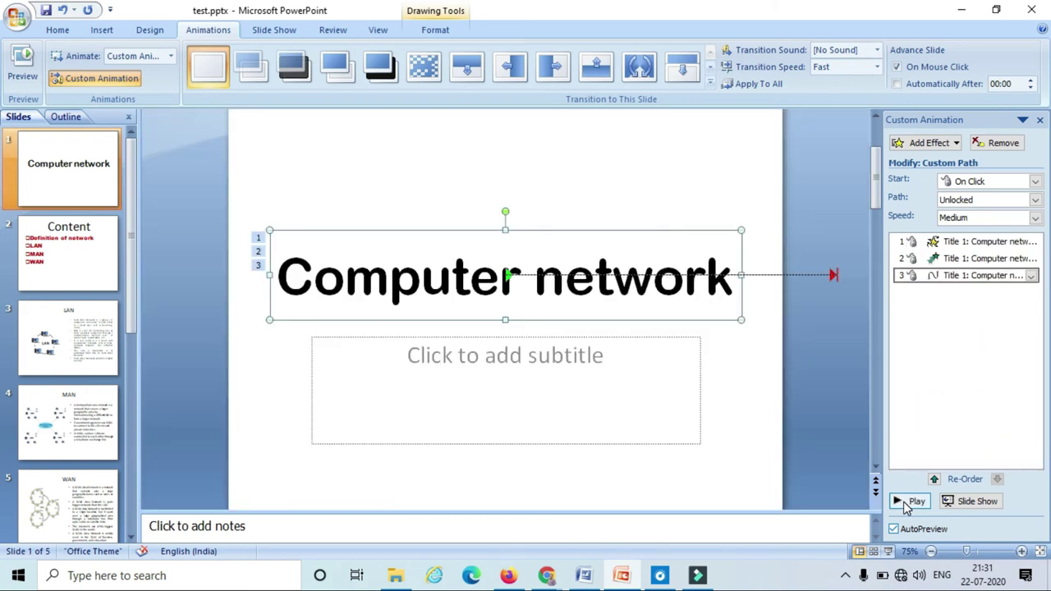
Step: Undo the custom motion path and the reordering of the title's effects, and select the Fly In effect
{"action": "key", "text": "ctrl+z"}
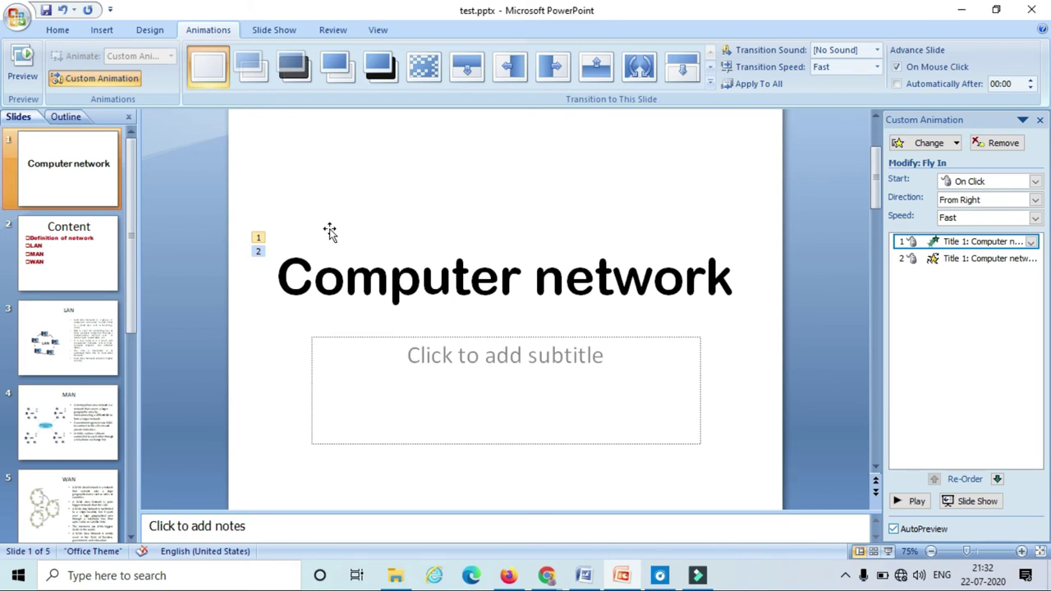
{"action": "left_click", "coordinate": [256, 238]}
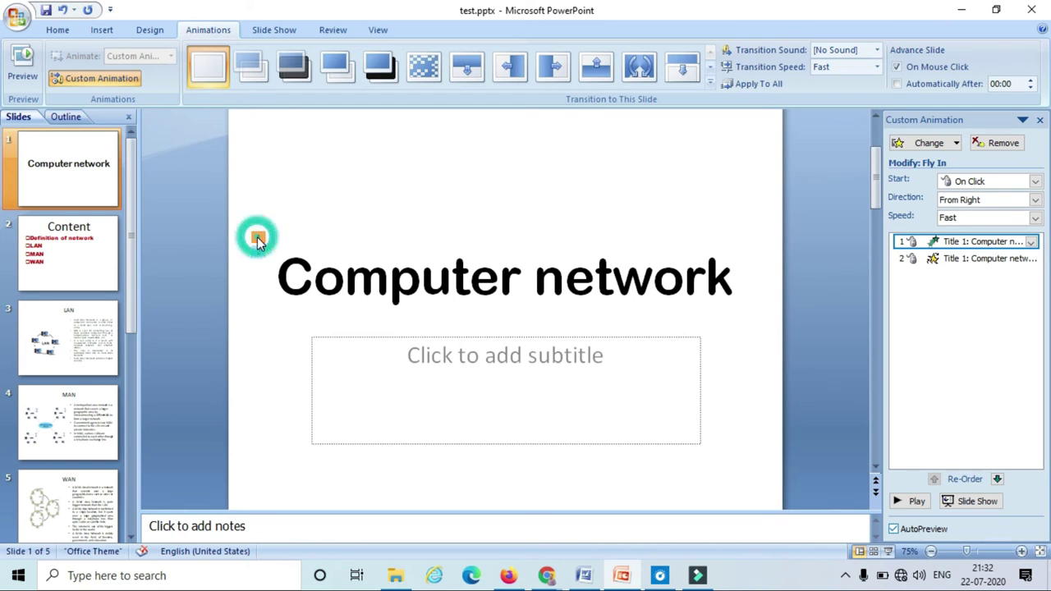
Step: In the Fly In effect's options, set the direction to From Left and enable Smooth start and Smooth end
{"action": "left_click", "coordinate": [1031, 243]}
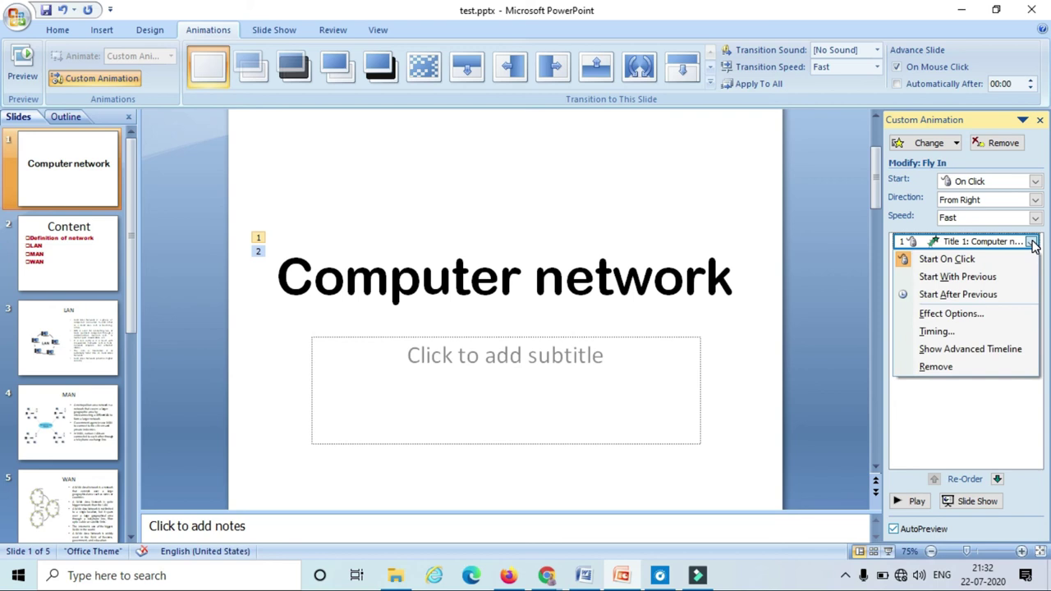
{"action": "left_click", "coordinate": [981, 314]}
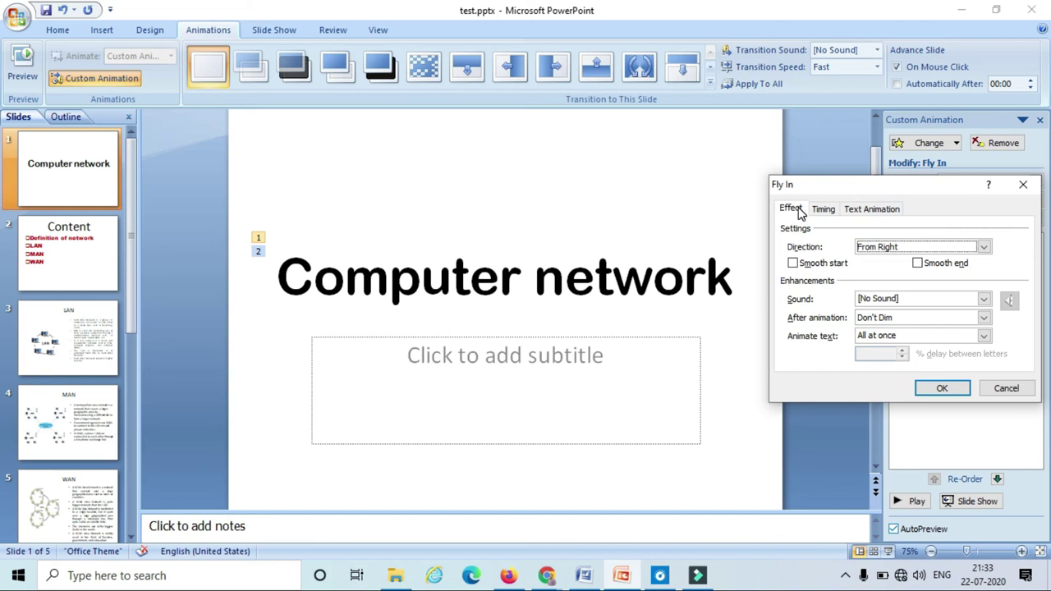
{"action": "left_click", "coordinate": [984, 246]}
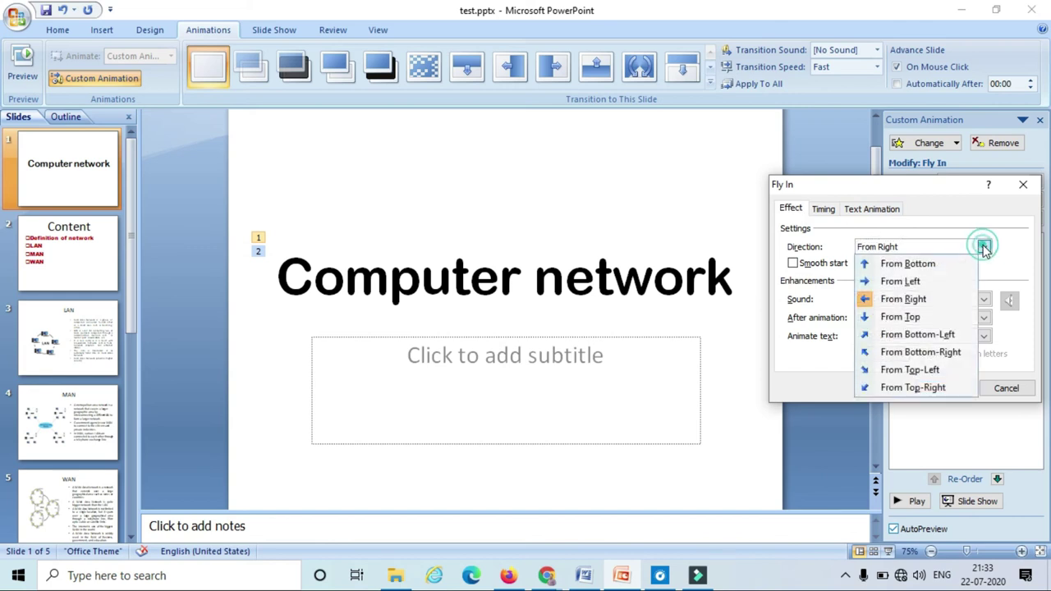
{"action": "left_click", "coordinate": [936, 283]}
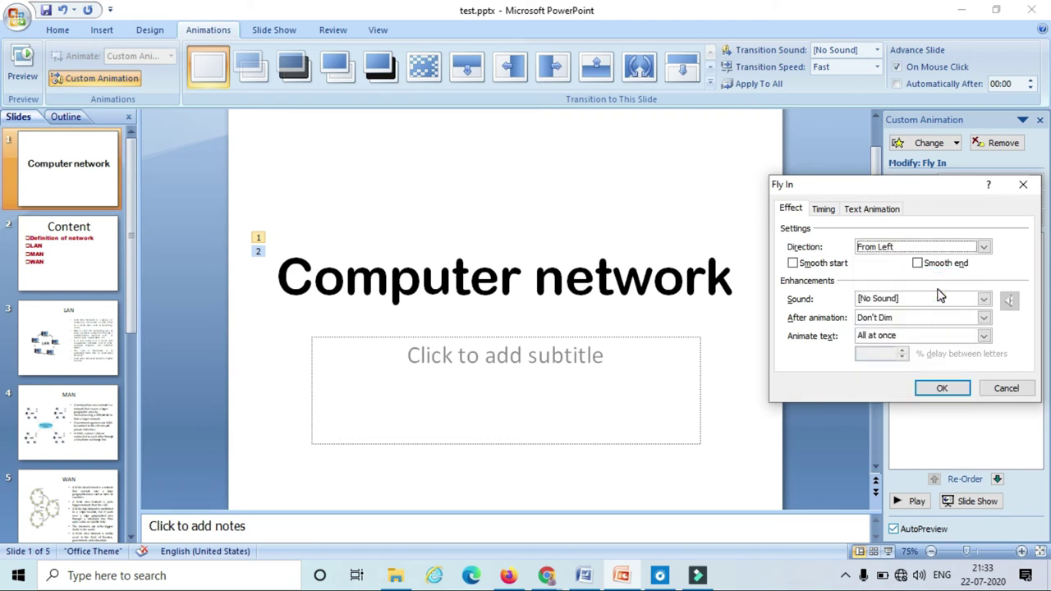
{"action": "left_click", "coordinate": [795, 268]}
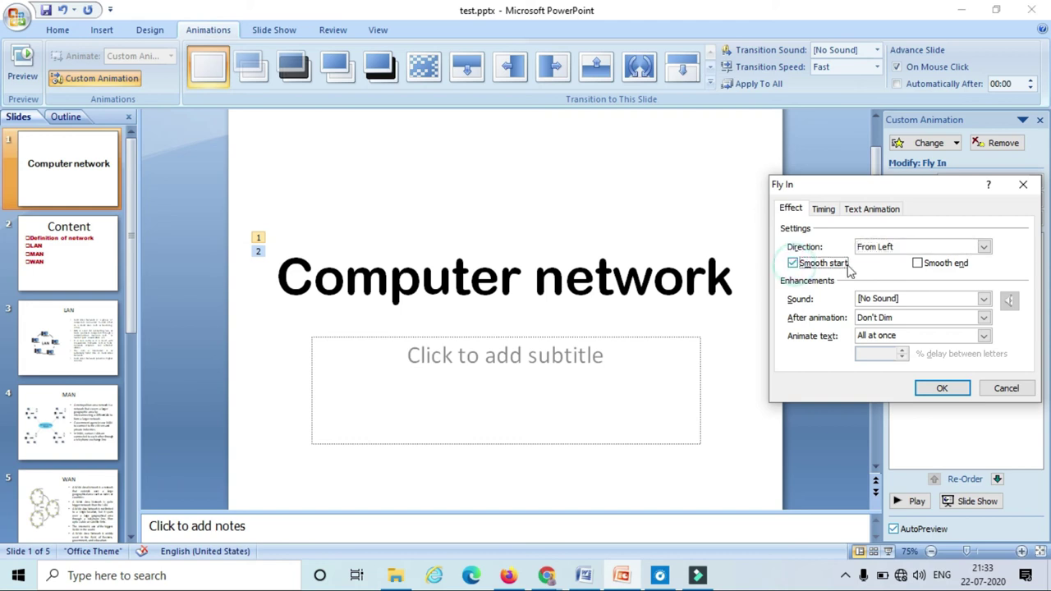
{"action": "left_click", "coordinate": [917, 264]}
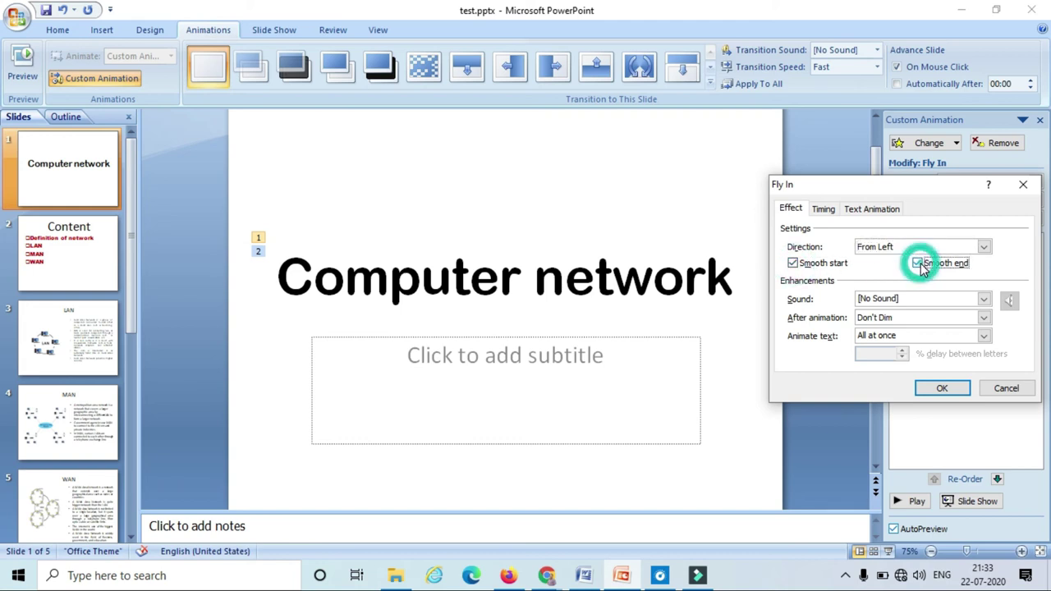
Step: Give Fly In the Arrow sound, a blue after-animation color and text animated By letter, apply the options and play the animations
{"action": "left_click", "coordinate": [983, 299]}
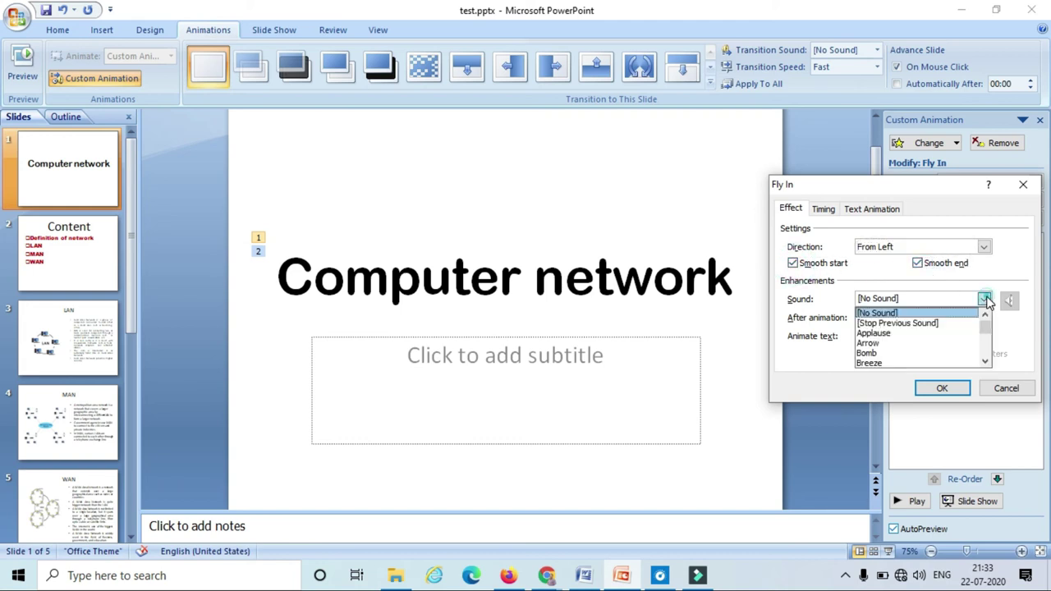
{"action": "left_click", "coordinate": [926, 345]}
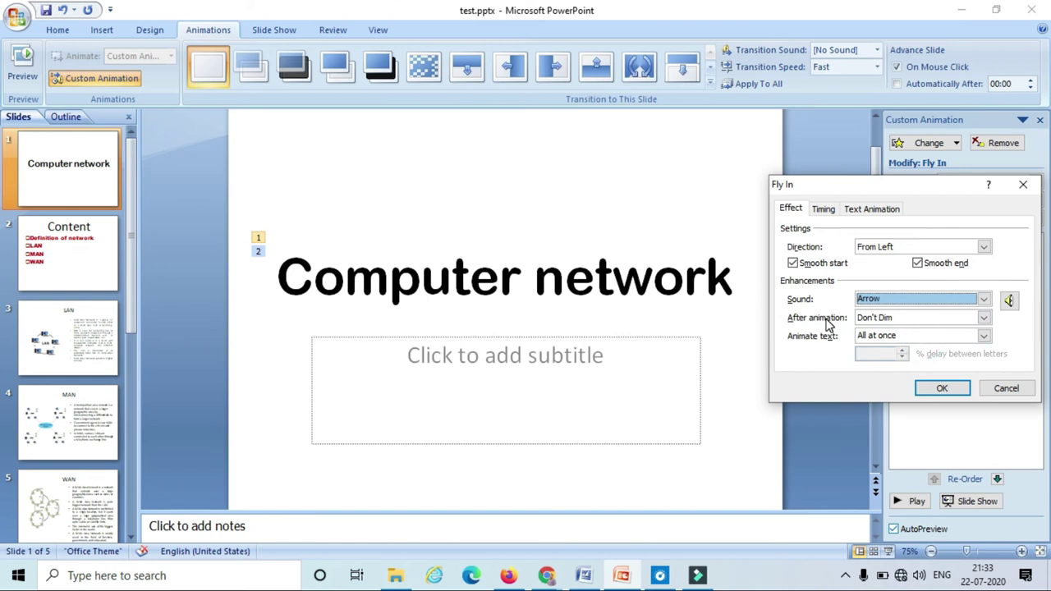
{"action": "left_click", "coordinate": [910, 320]}
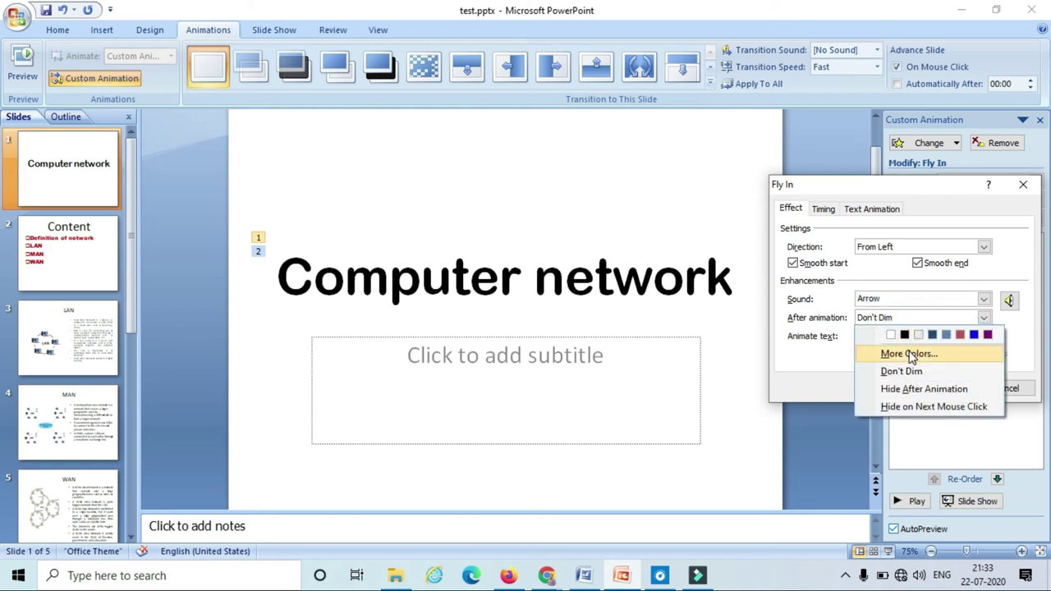
{"action": "left_click", "coordinate": [974, 335]}
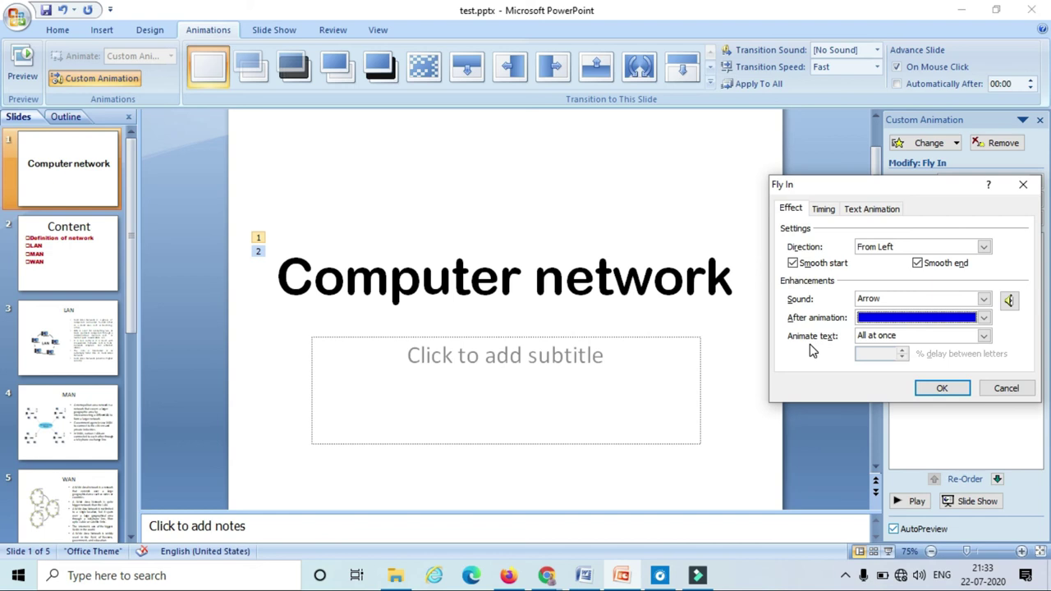
{"action": "left_click", "coordinate": [983, 336]}
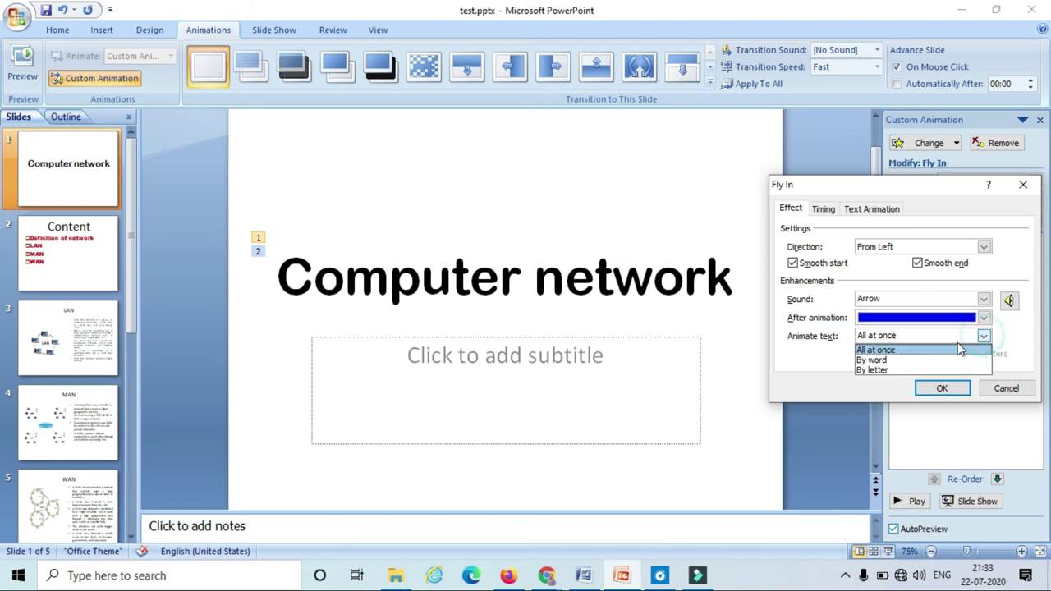
{"action": "left_click", "coordinate": [882, 370]}
{"action": "left_click", "coordinate": [937, 389]}
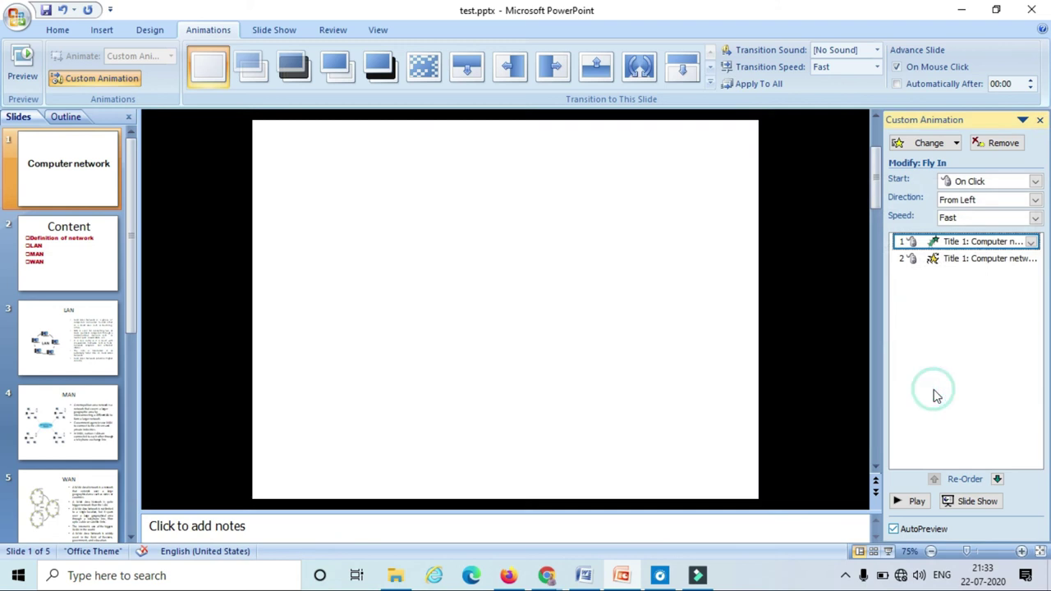
{"action": "left_click", "coordinate": [915, 502]}
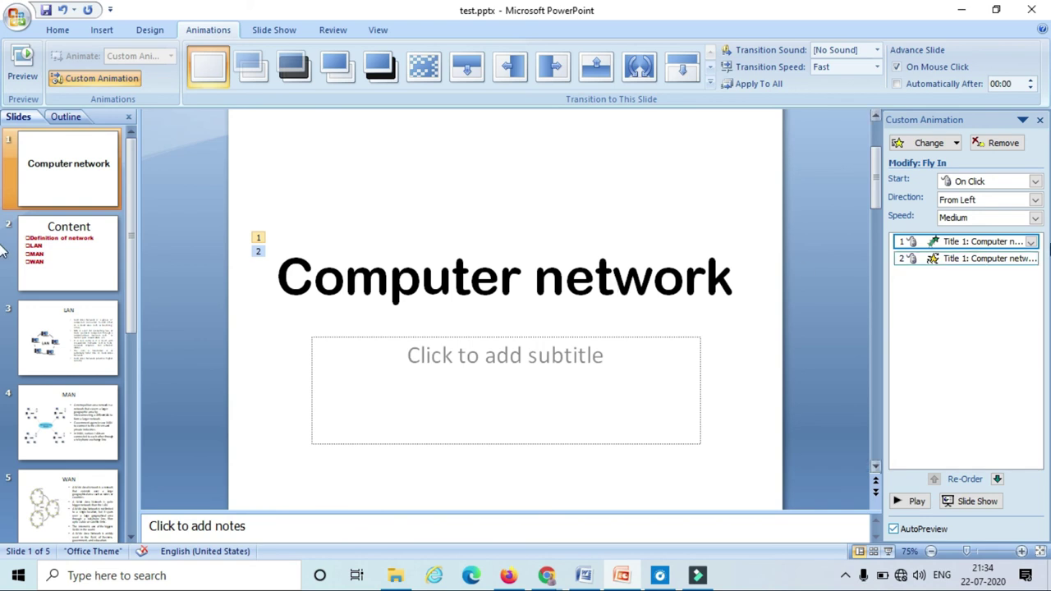
Step: Change the title's Fly In effect options to animate text By word with a red after-animation color
{"action": "left_click", "coordinate": [1031, 242]}
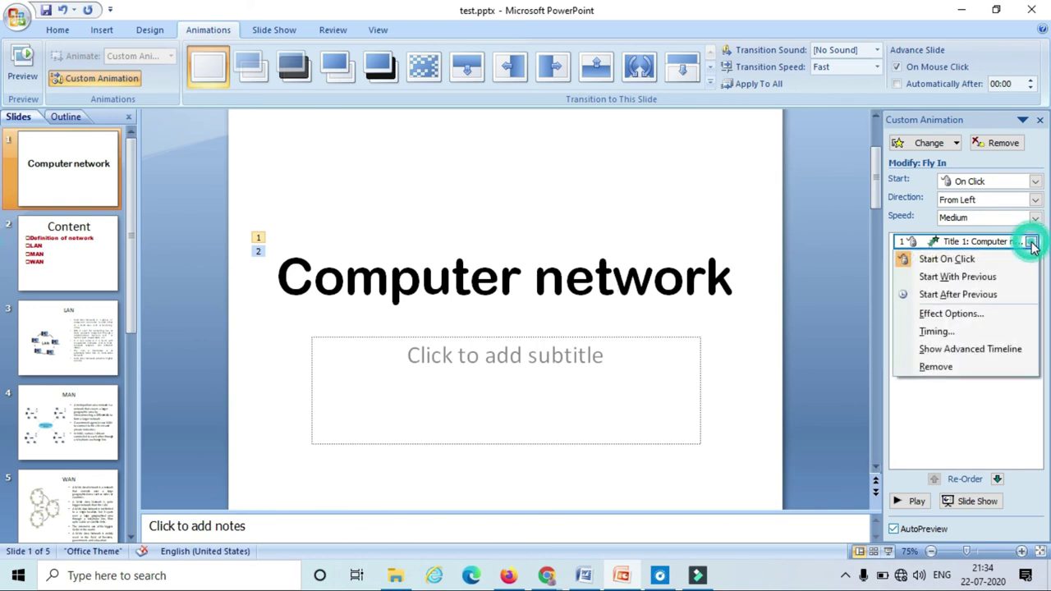
{"action": "left_click", "coordinate": [969, 313]}
{"action": "left_click", "coordinate": [921, 336]}
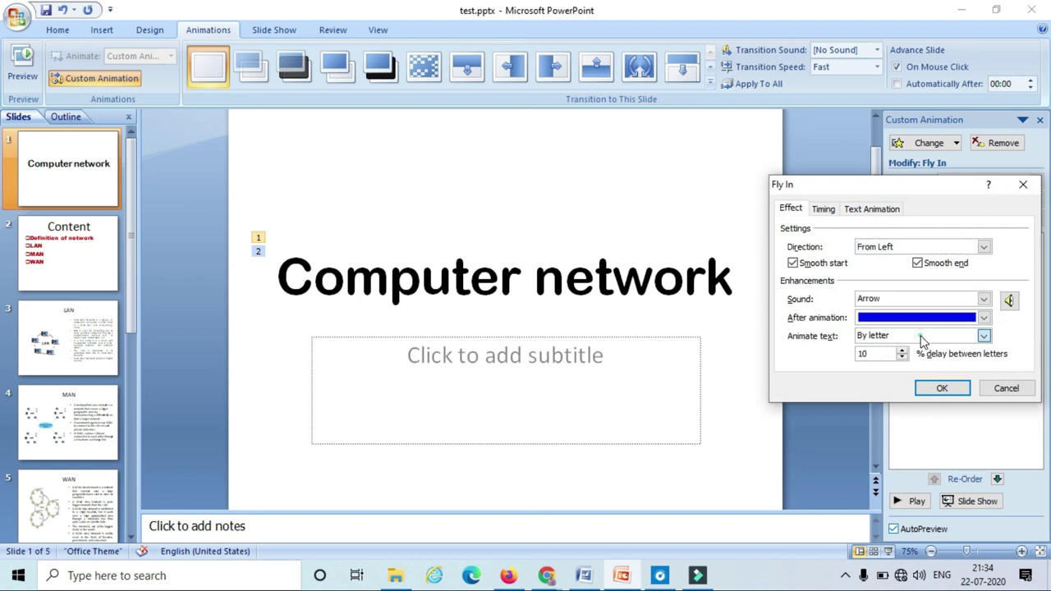
{"action": "left_click", "coordinate": [898, 366]}
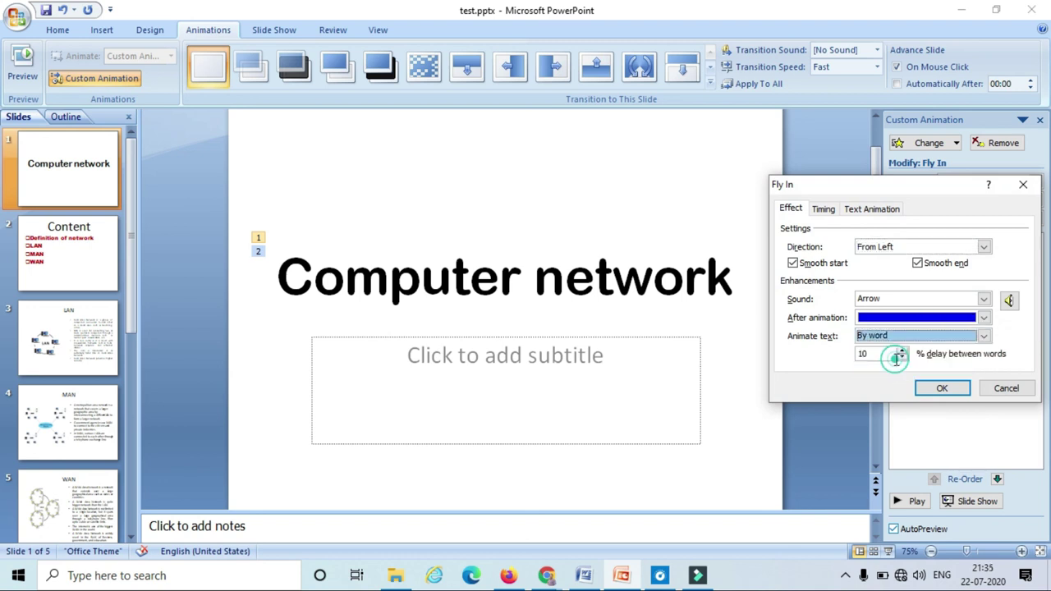
{"action": "left_click", "coordinate": [915, 318]}
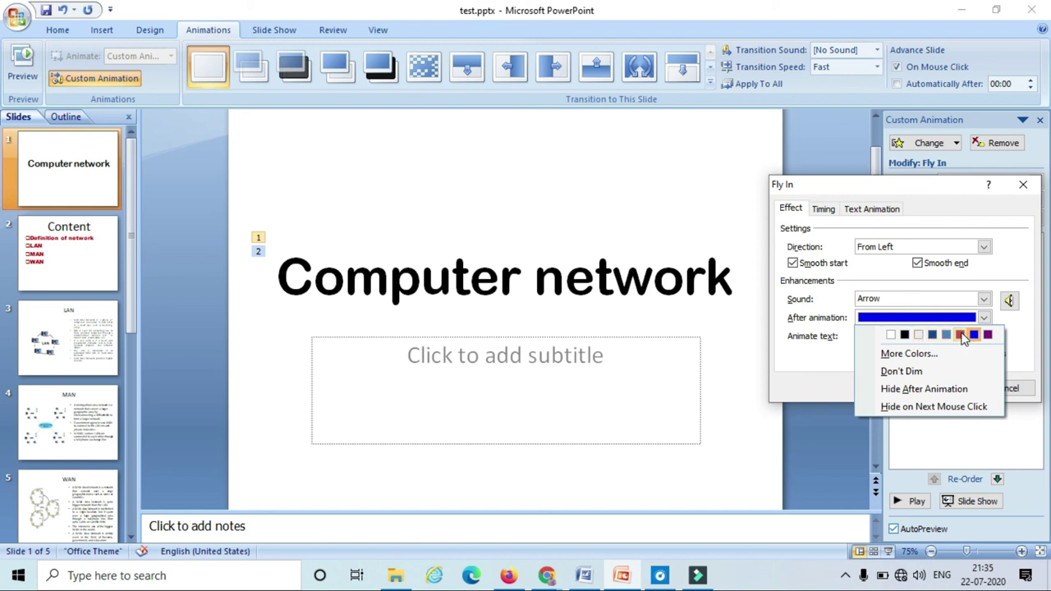
{"action": "left_click", "coordinate": [962, 335]}
{"action": "left_click", "coordinate": [950, 389]}
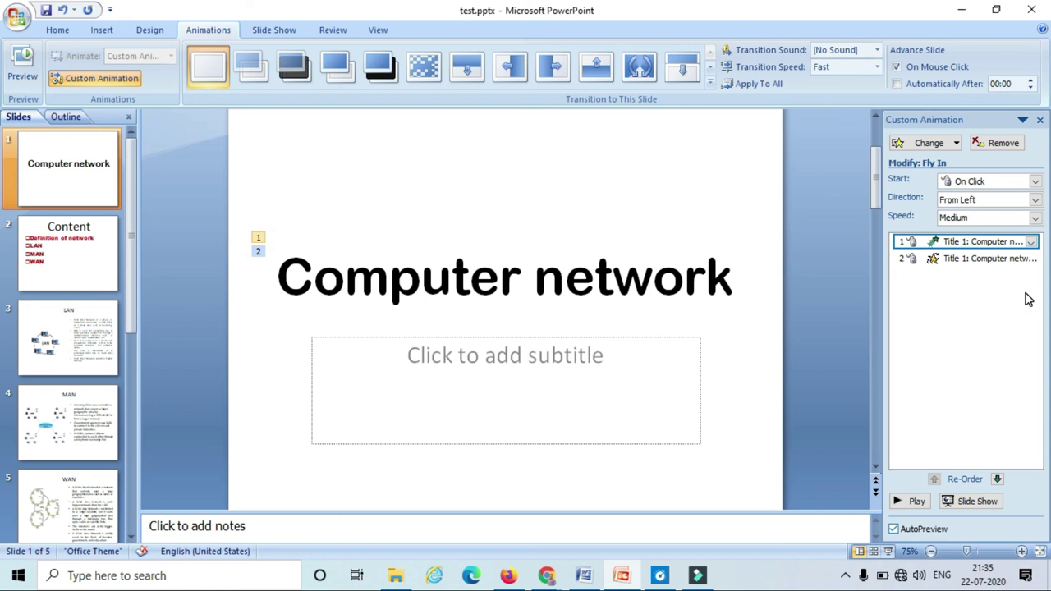
Step: Set the title's Fly In effect to repeat 2 times in its timing options and apply the change
{"action": "left_click", "coordinate": [1032, 243]}
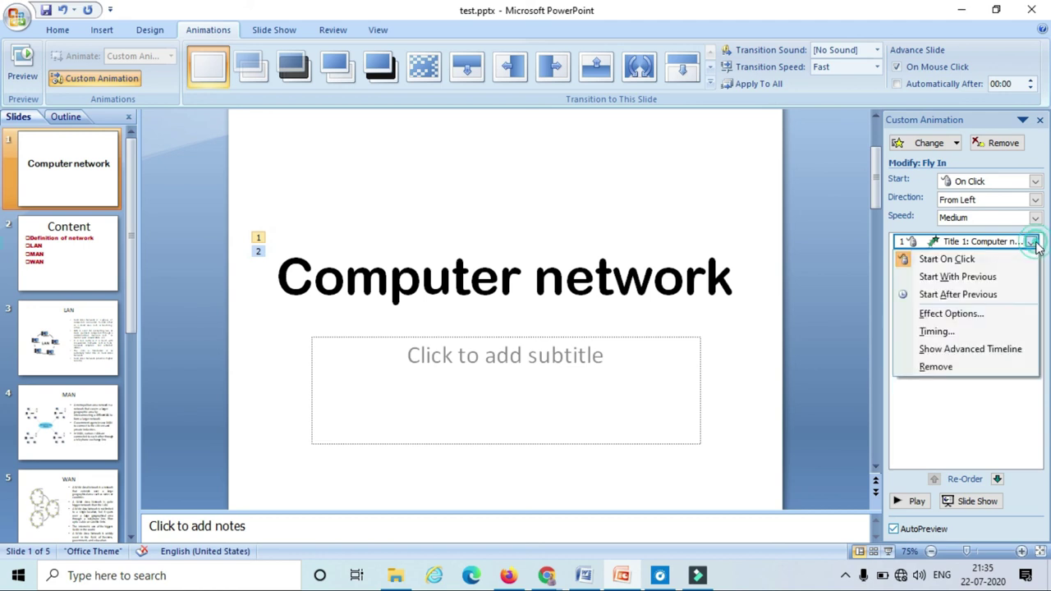
{"action": "left_click", "coordinate": [981, 318]}
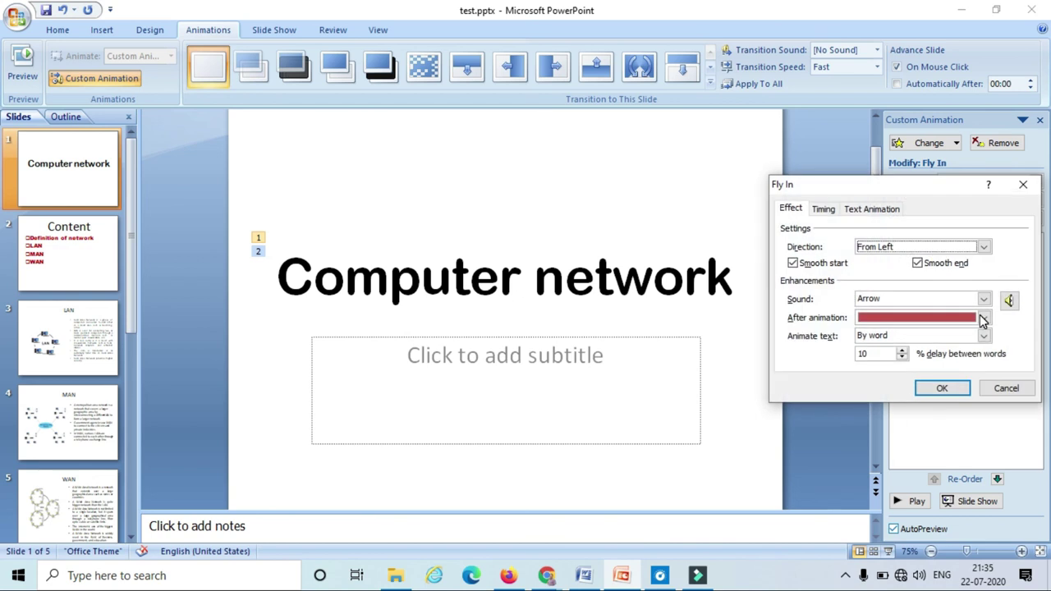
{"action": "left_click", "coordinate": [827, 210]}
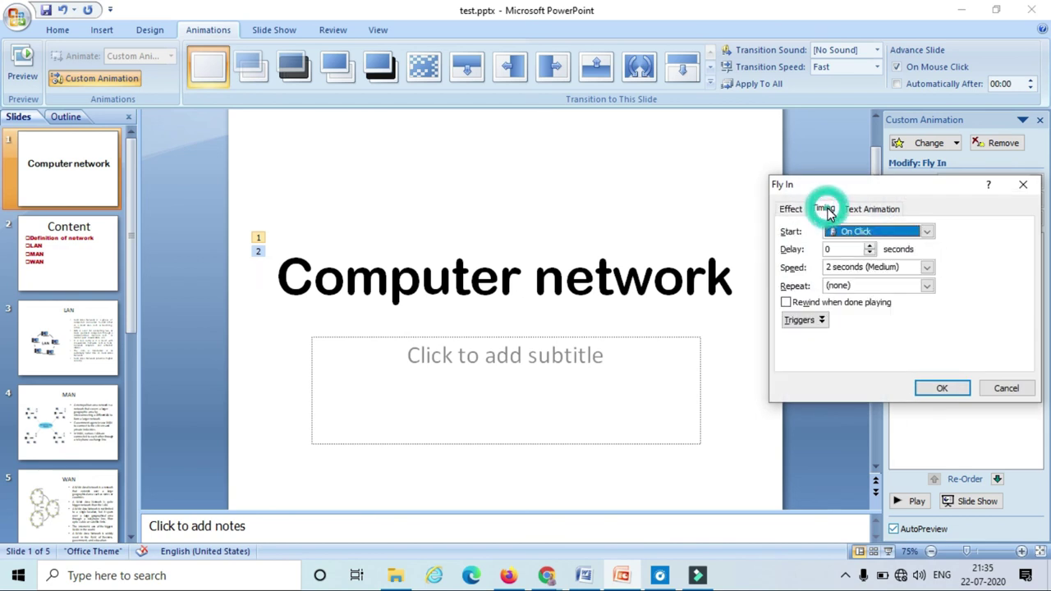
{"action": "left_click", "coordinate": [927, 286]}
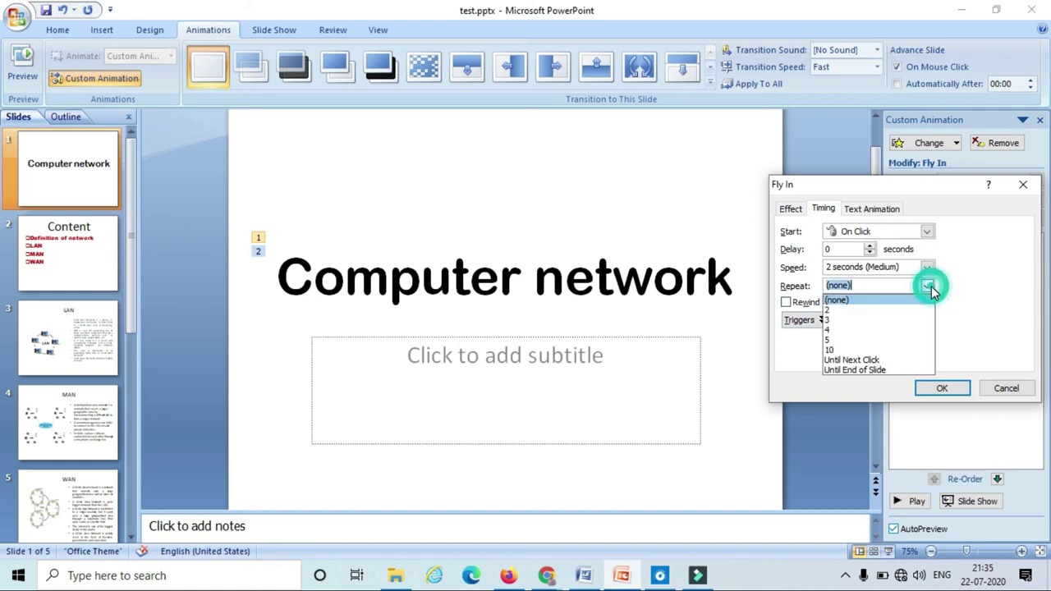
{"action": "left_click", "coordinate": [871, 312]}
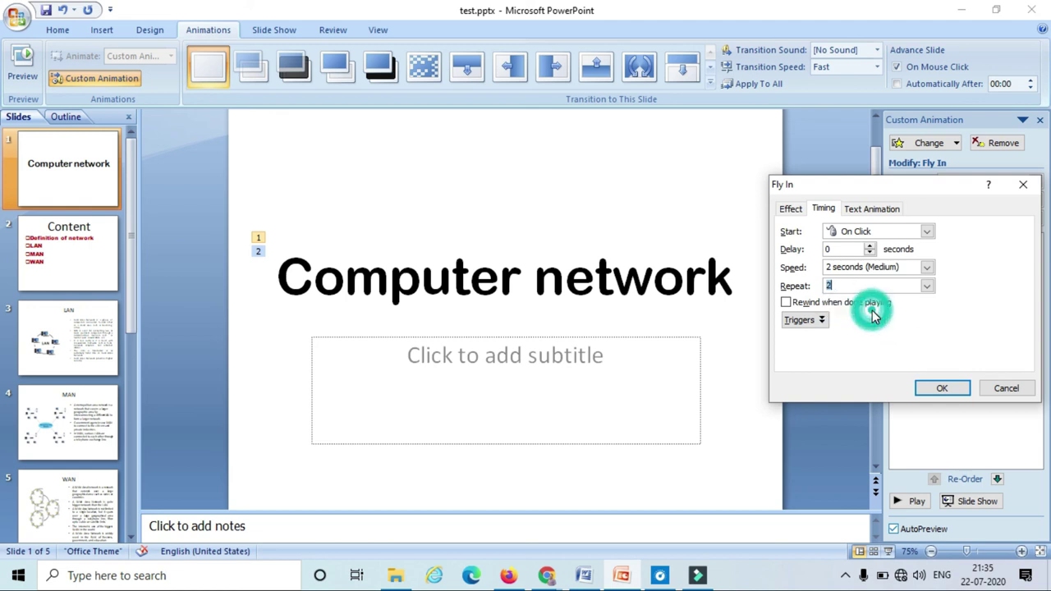
{"action": "left_click", "coordinate": [849, 250]}
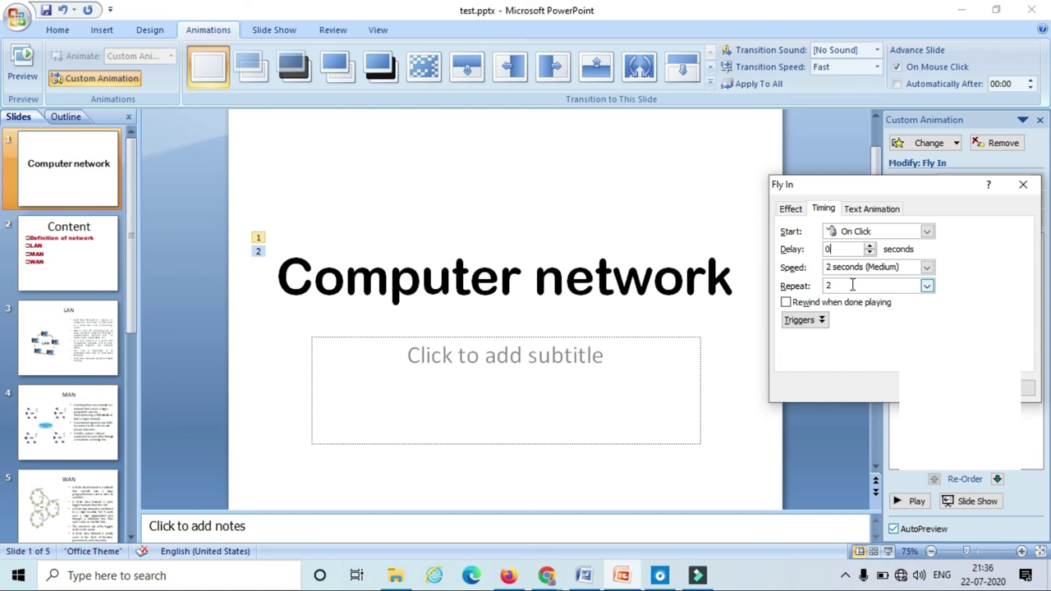
{"action": "left_click", "coordinate": [932, 385]}
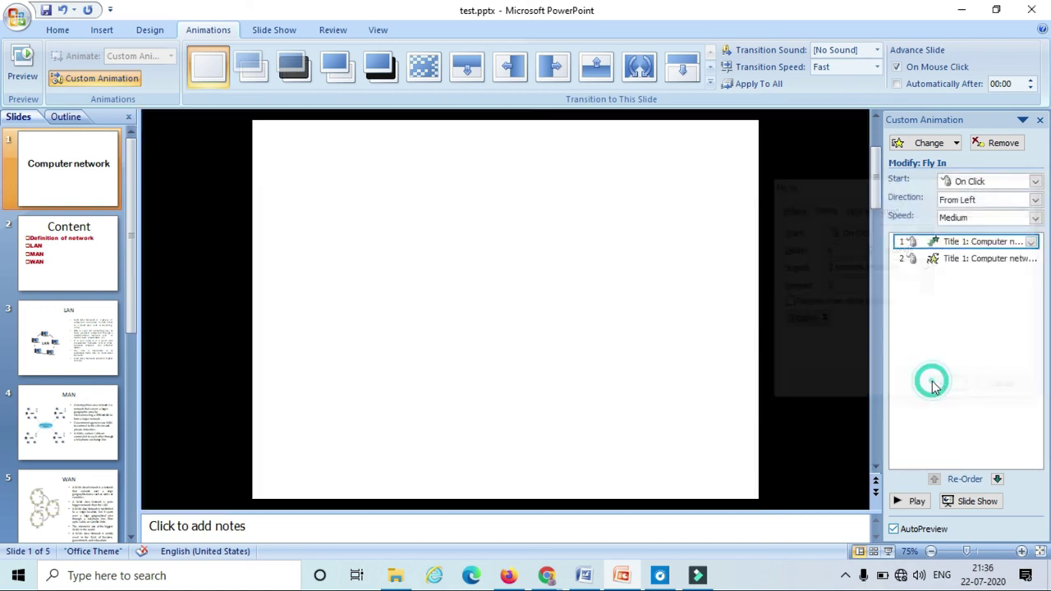